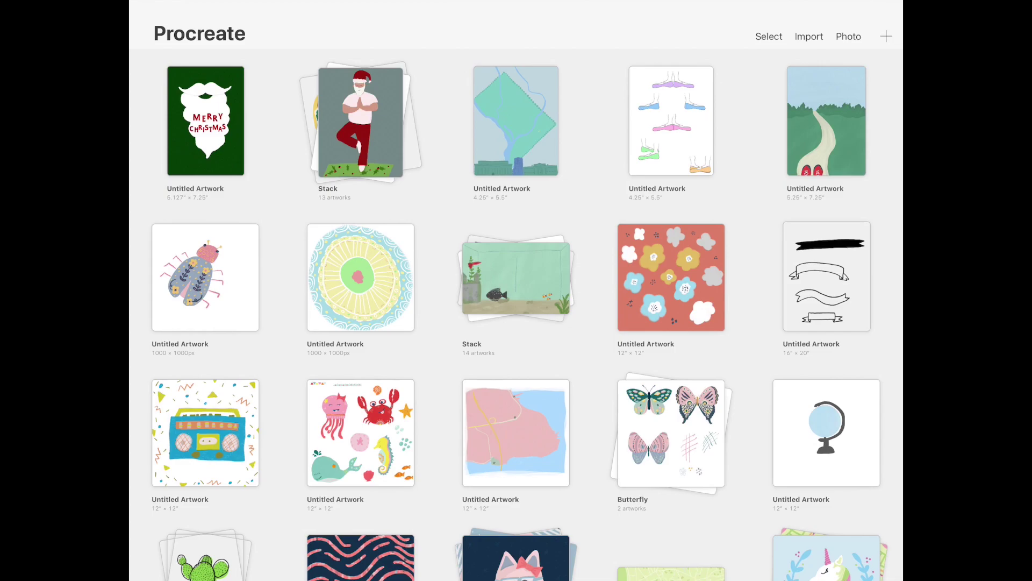
# Step: Begin a custom-size Procreate canvas measured in inches, ready to enter the height
pyautogui.click(886, 36)
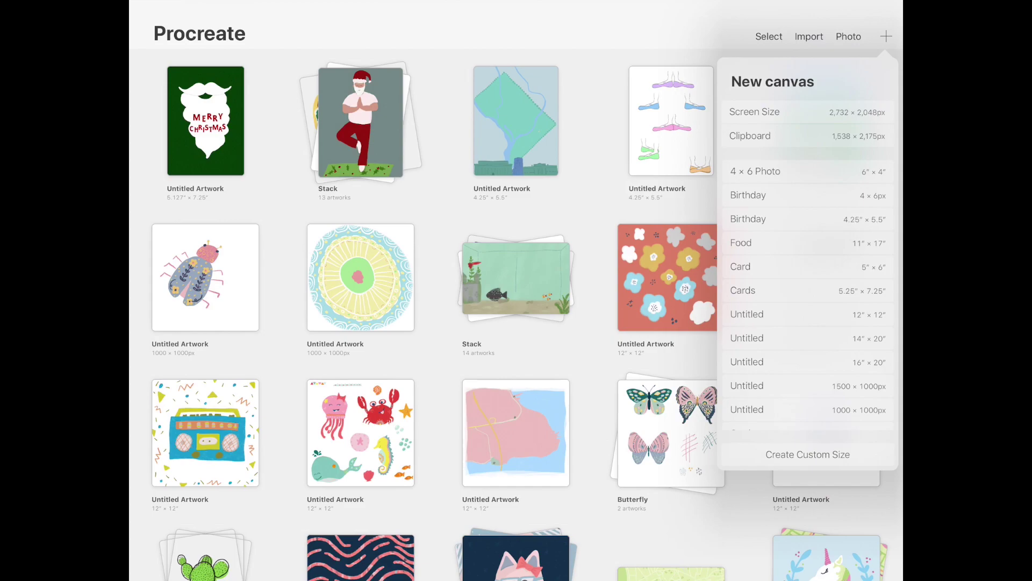
pyautogui.click(808, 455)
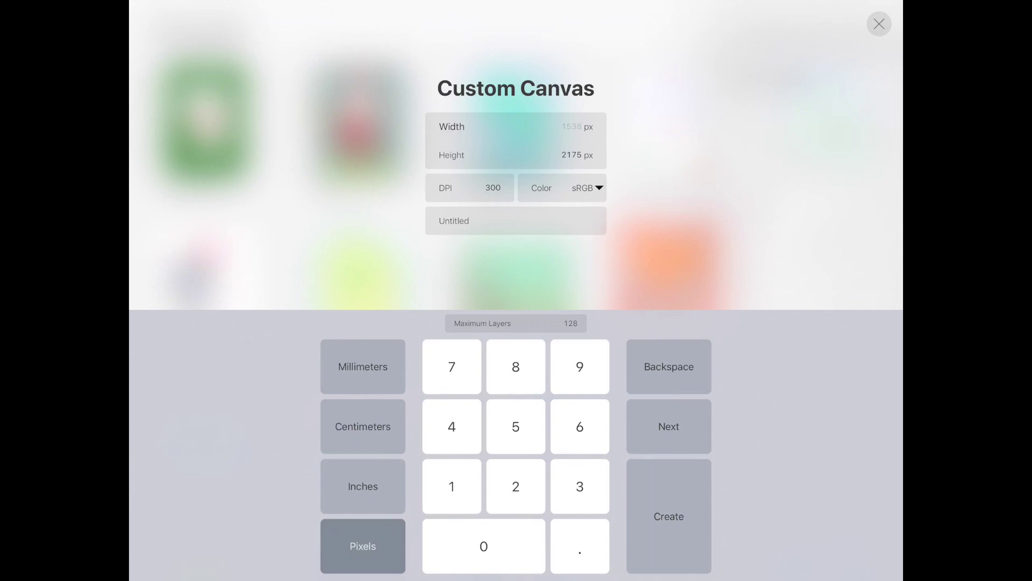
pyautogui.click(363, 486)
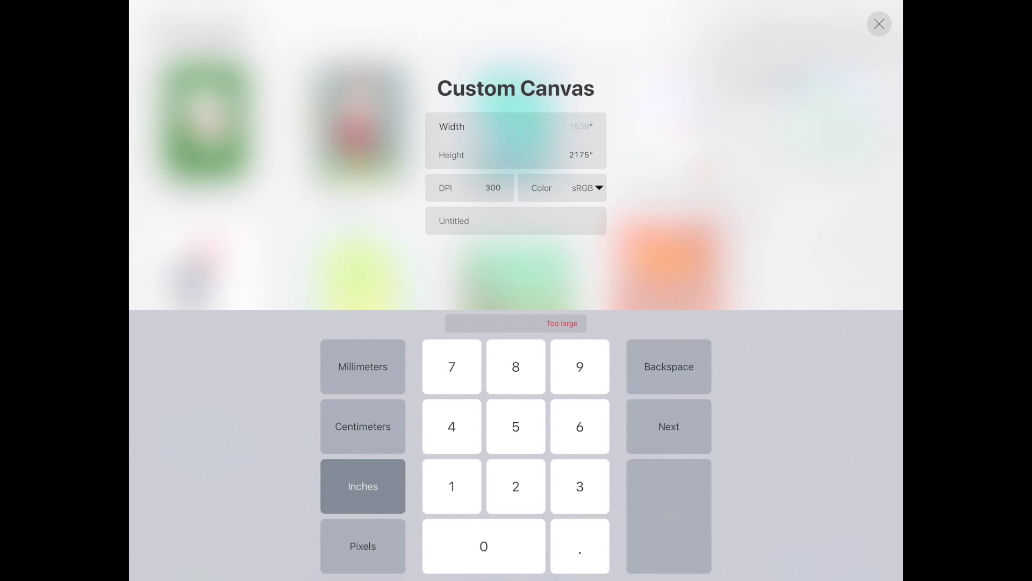
pyautogui.click(580, 155)
# Step: Enter a 7.25-inch height and 5.125-inch width for the custom canvas
pyautogui.click(452, 366)
pyautogui.click(580, 545)
pyautogui.click(515, 486)
pyautogui.click(515, 426)
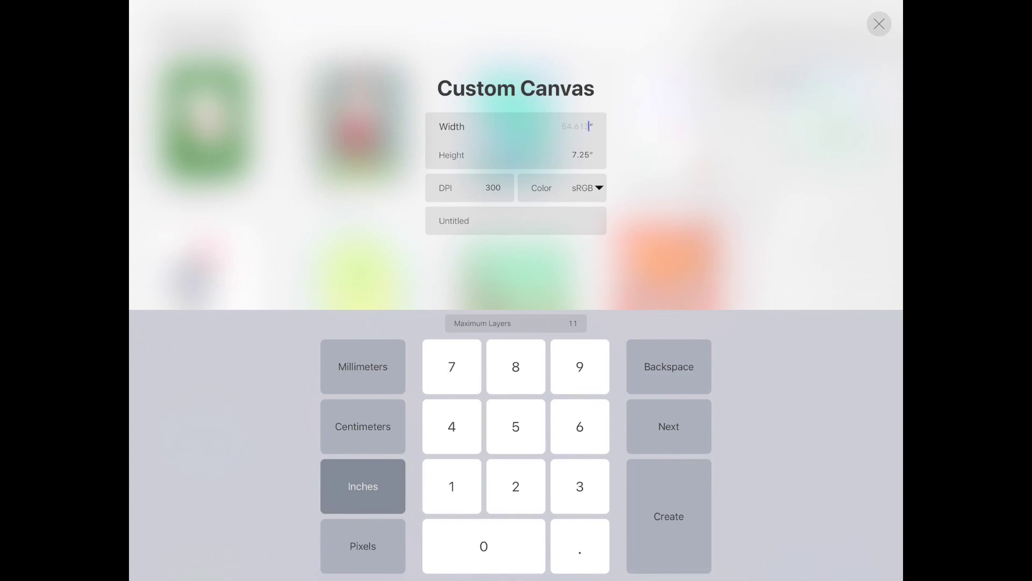
pyautogui.click(516, 427)
pyautogui.click(580, 546)
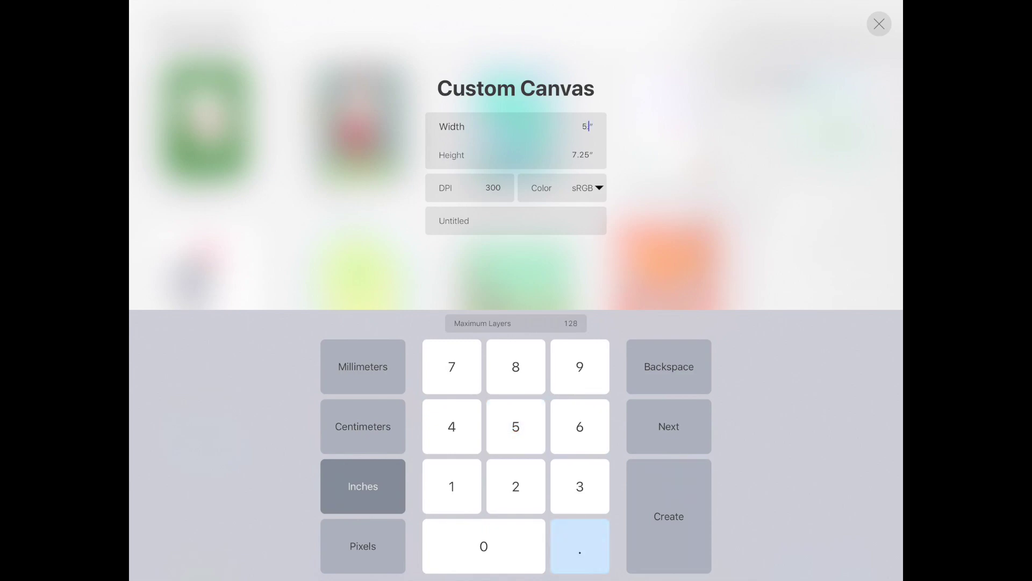
pyautogui.click(452, 486)
pyautogui.click(515, 486)
pyautogui.click(515, 426)
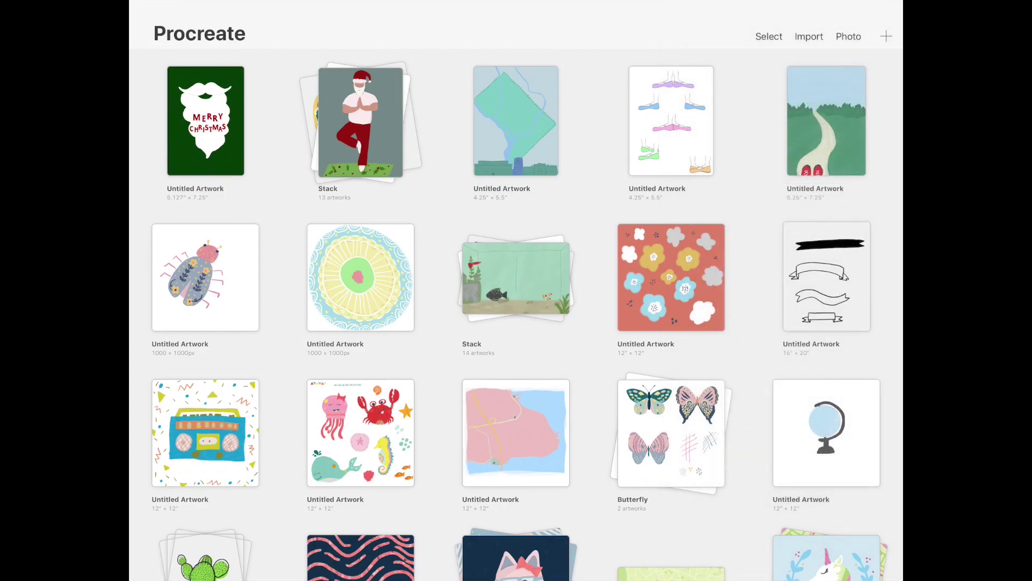
# Step: Open the Merry Christmas beard artwork and toggle its green Background color layer off and on
pyautogui.click(206, 120)
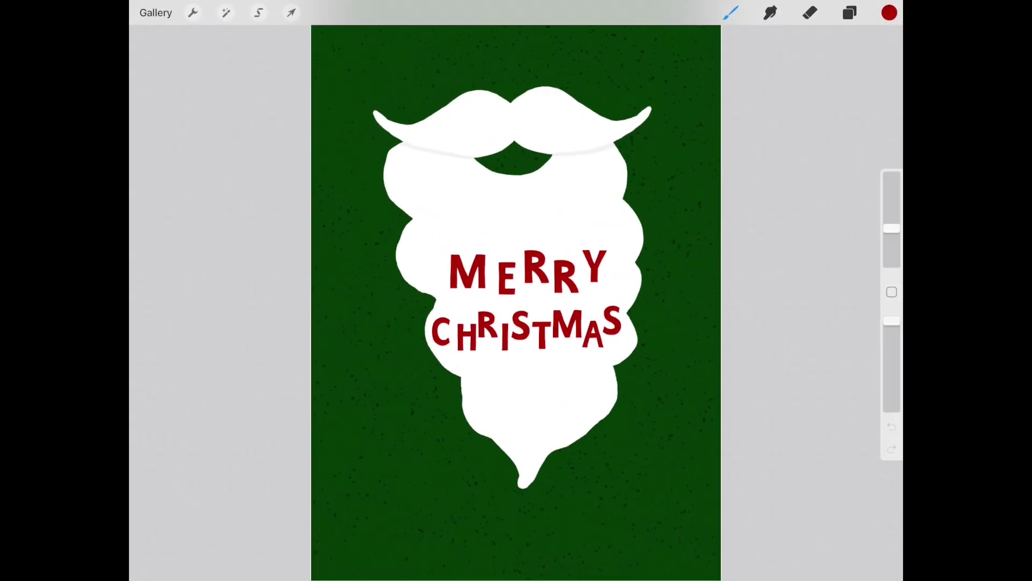
pyautogui.scroll(-3, 516, 301)
pyautogui.click(849, 13)
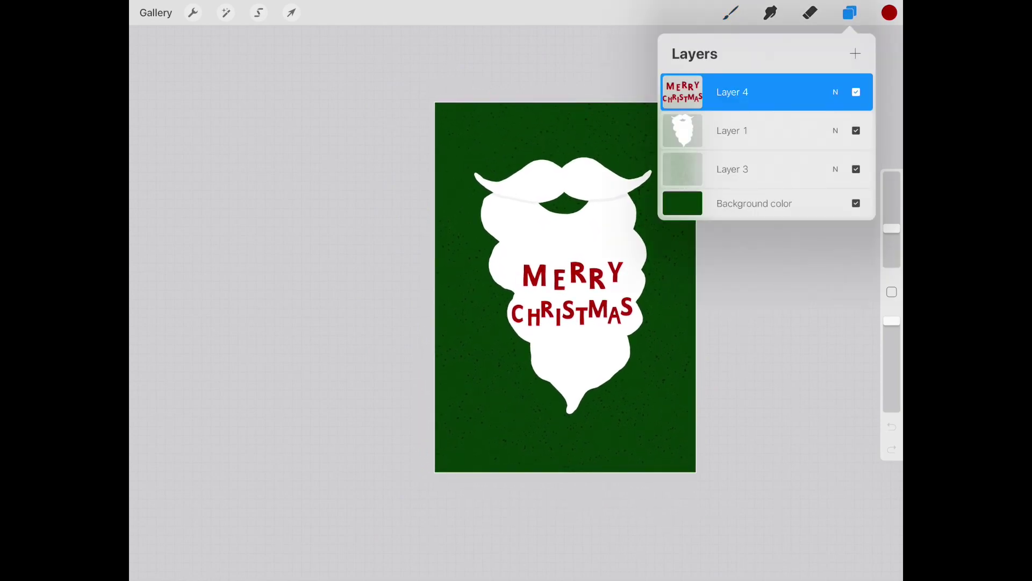
pyautogui.click(856, 203)
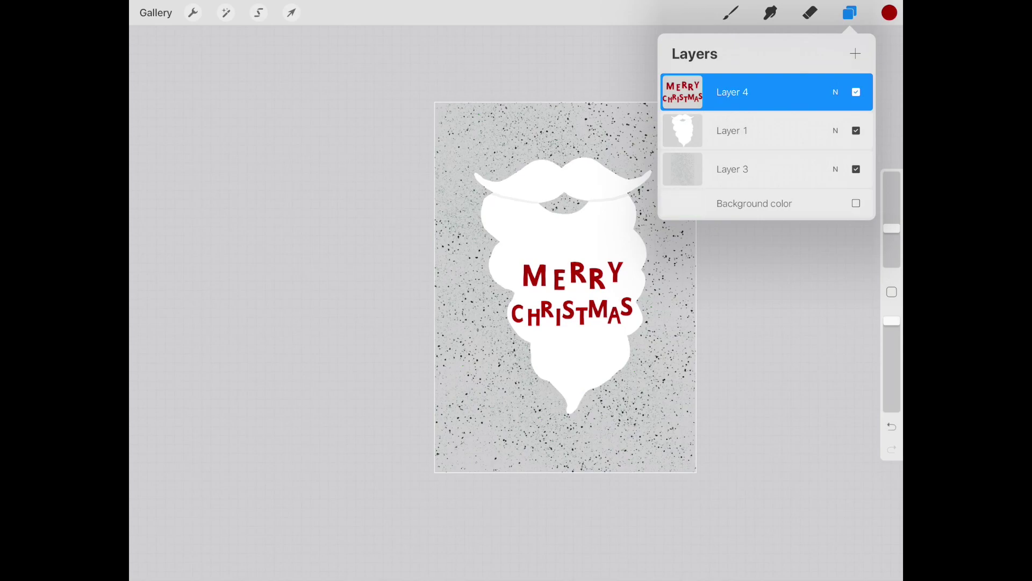
pyautogui.click(856, 203)
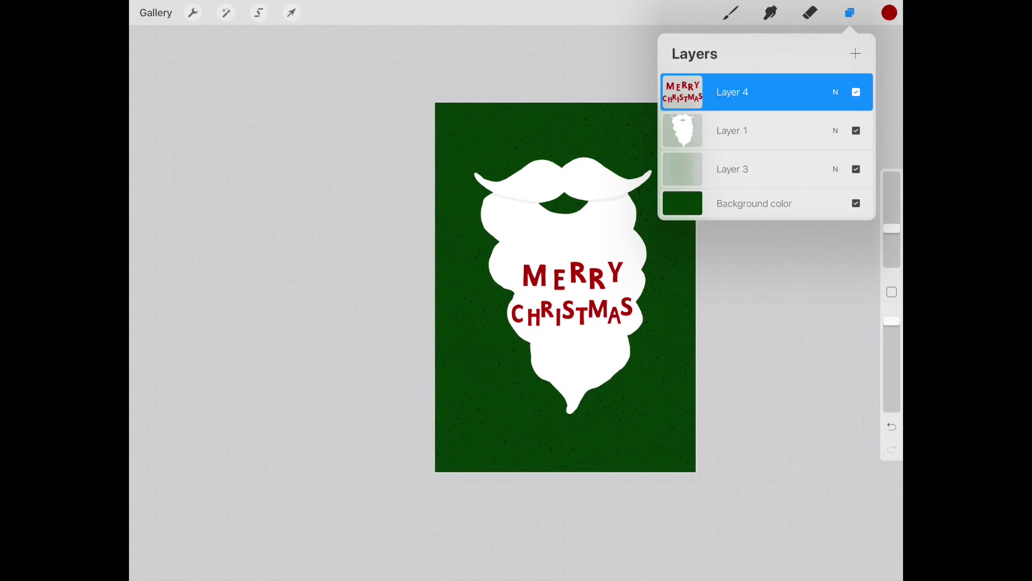
pyautogui.click(730, 12)
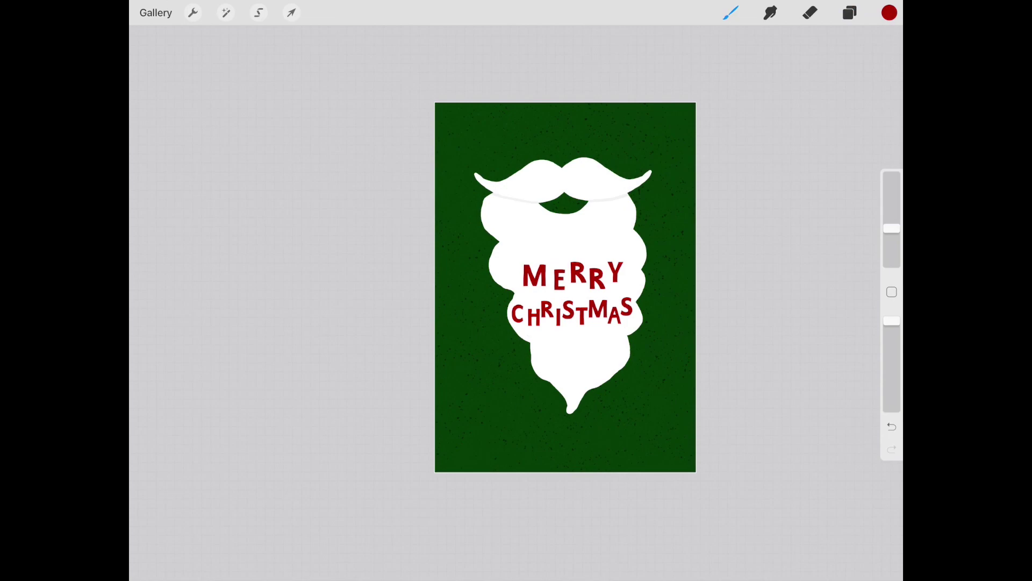
pyautogui.click(192, 13)
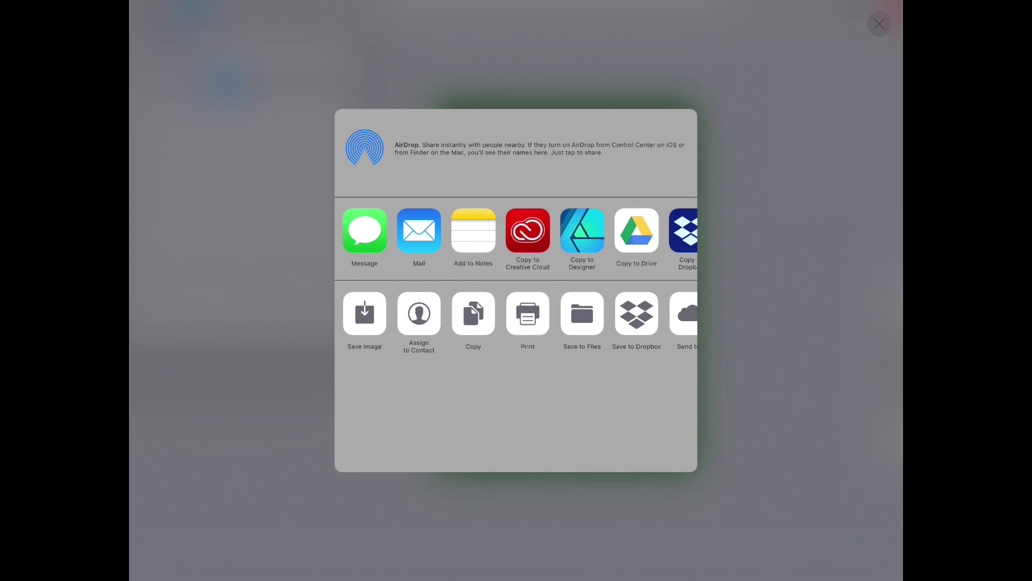
pyautogui.hscroll(1, 516, 236)
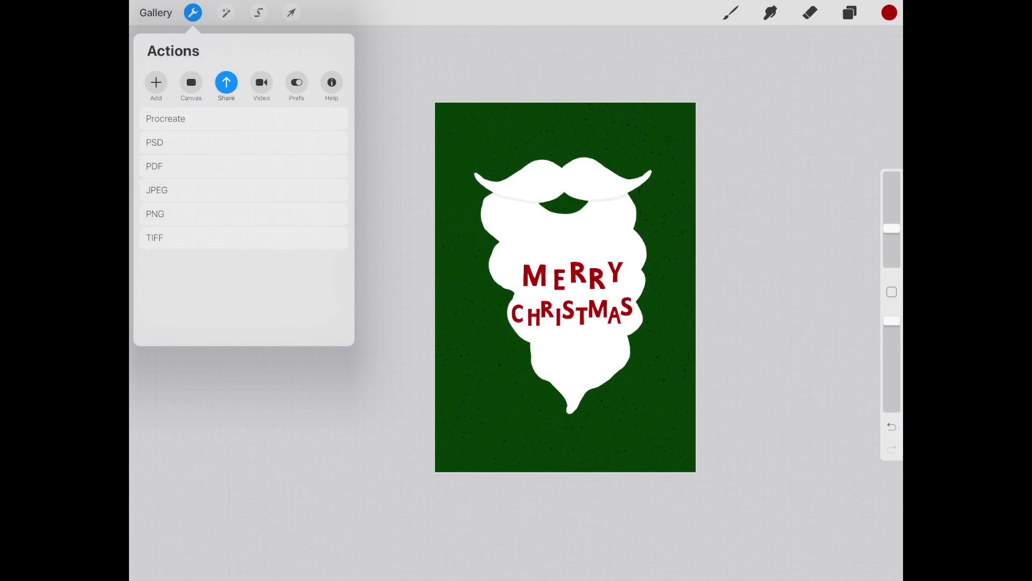
# Step: Hide the Background color, MERRY CHRISTMAS lettering and beard layers, leaving only the speckled texture
pyautogui.click(193, 13)
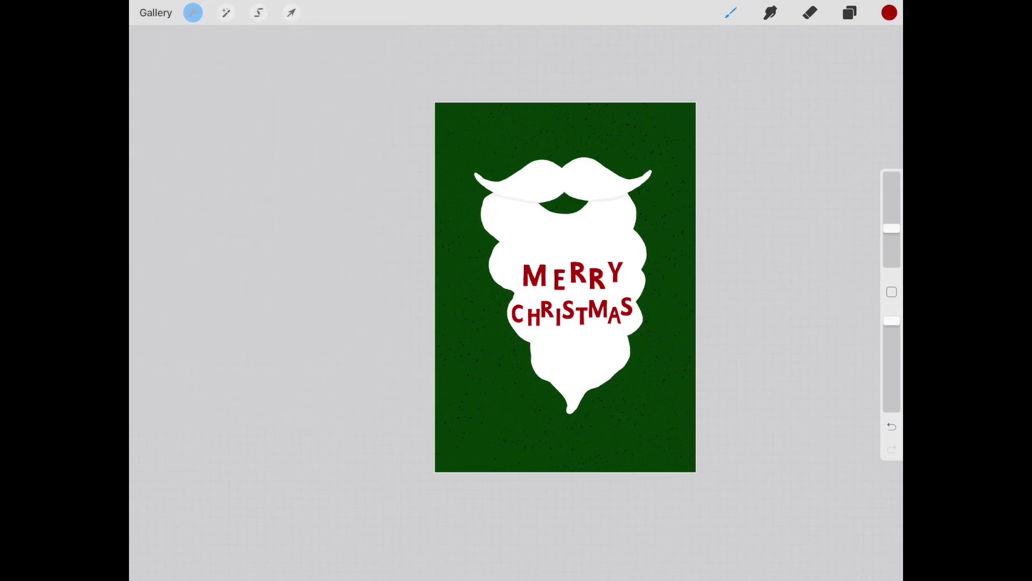
pyautogui.click(849, 12)
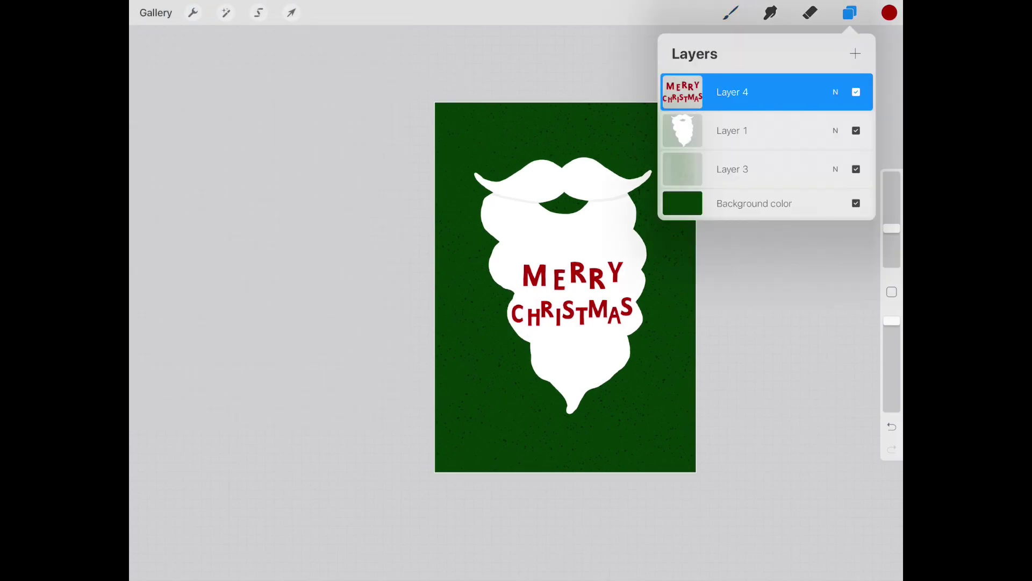
pyautogui.click(856, 203)
pyautogui.click(856, 92)
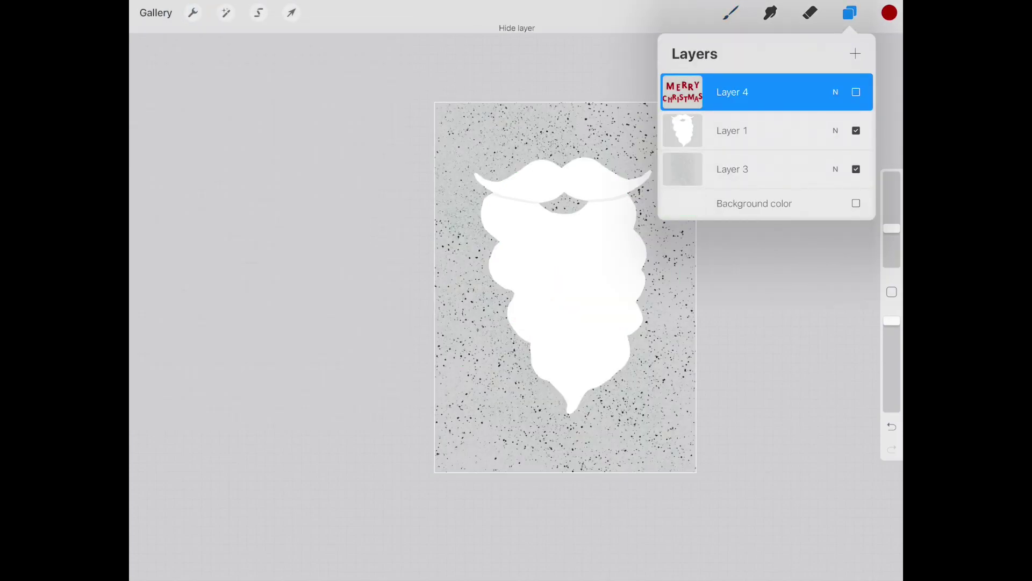
pyautogui.click(856, 130)
pyautogui.click(849, 12)
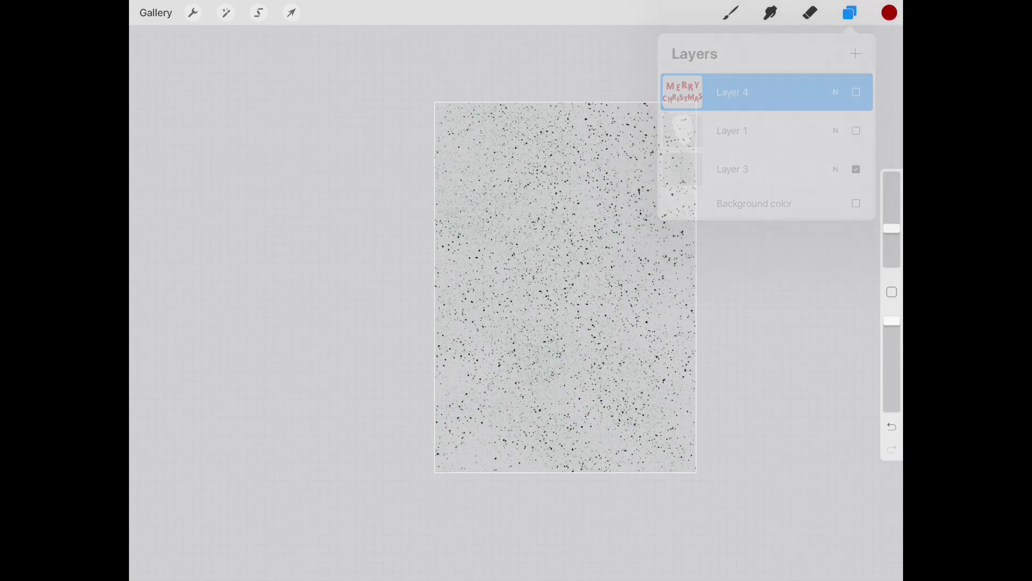
# Step: Export the visible texture as a PNG to Dropbox named christmas1
pyautogui.click(193, 13)
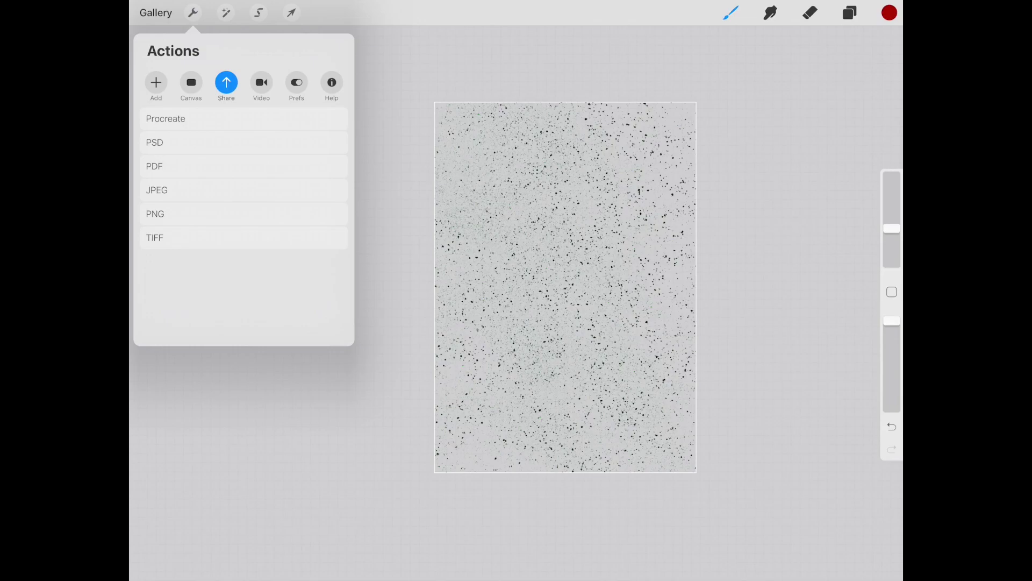
pyautogui.click(162, 213)
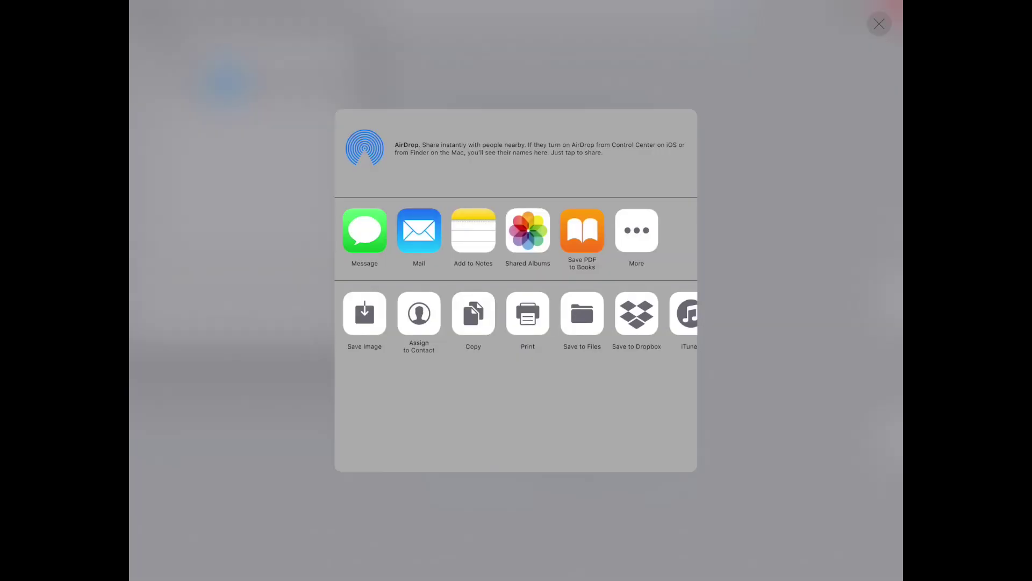
pyautogui.click(637, 313)
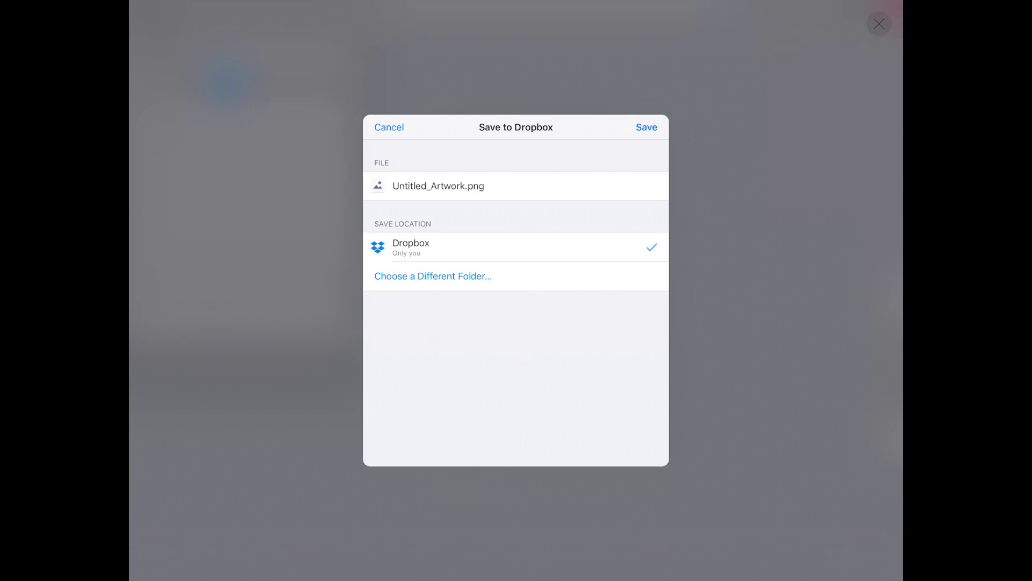
pyautogui.click(438, 186)
pyautogui.write('chri')
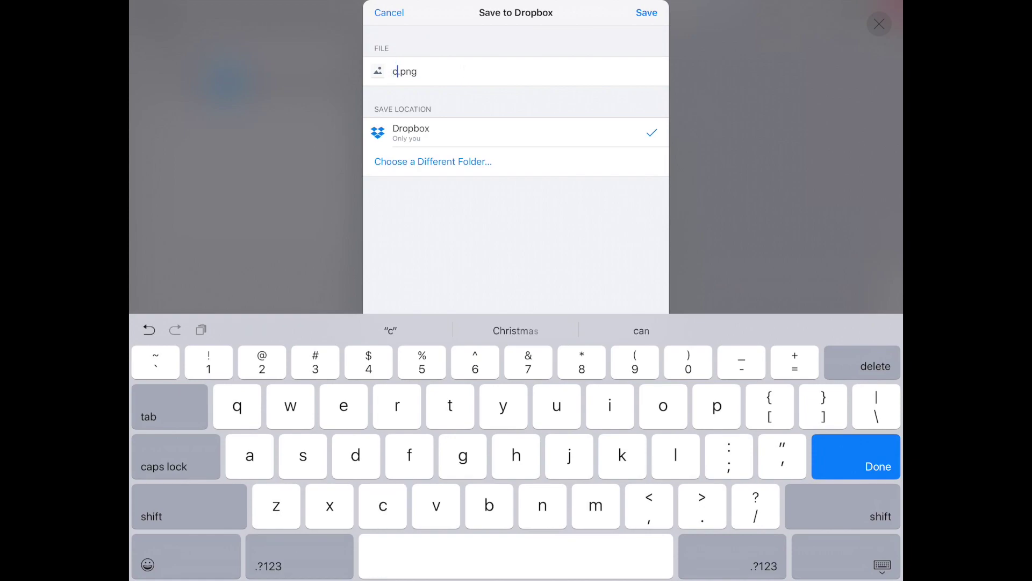
pyautogui.write('stmas')
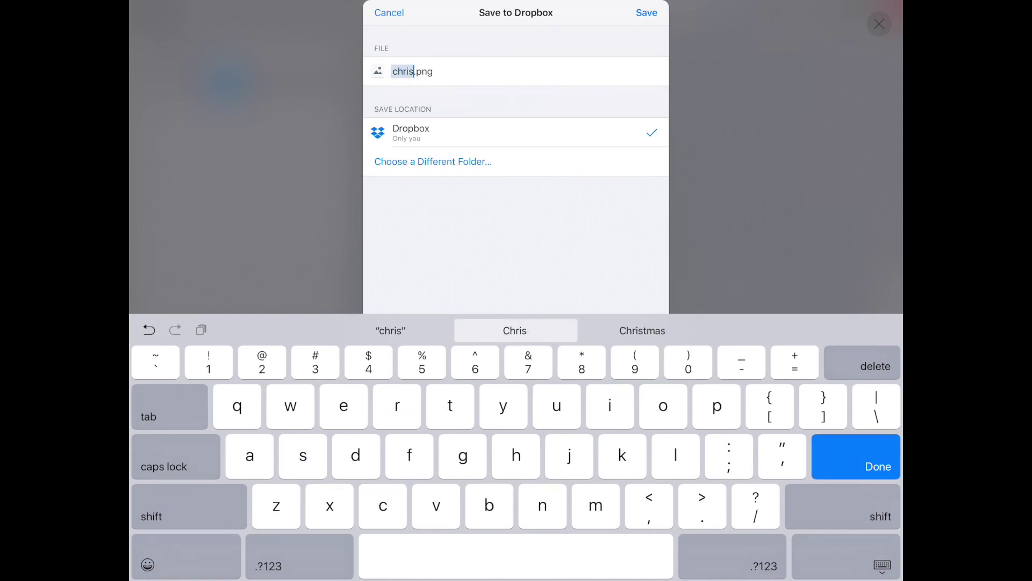
pyautogui.write('1')
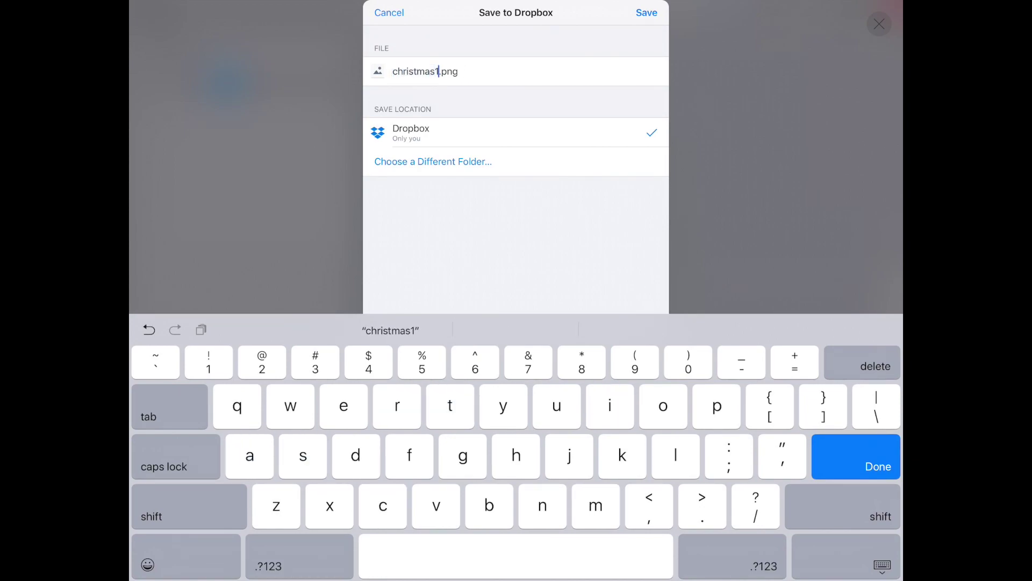
pyautogui.press('Return')
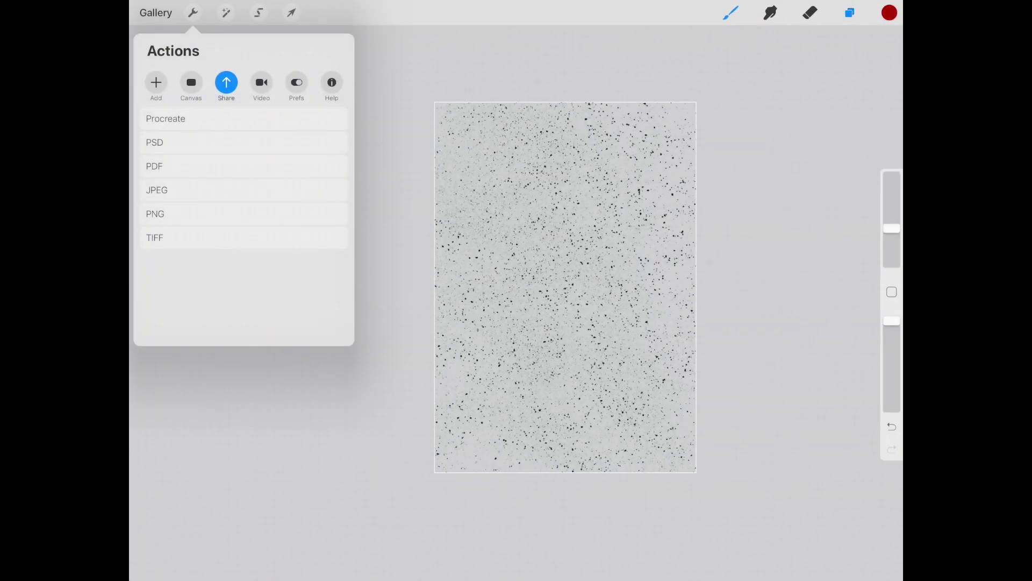
pyautogui.click(849, 13)
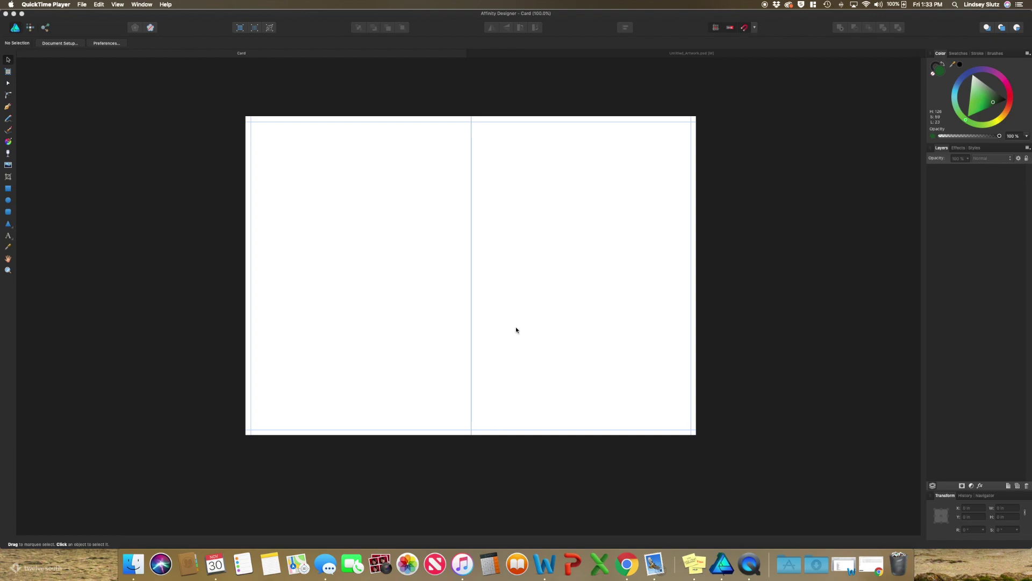
# Step: Group all four layers of Untitled_Artwork.psd into one artwork group
pyautogui.click(710, 55)
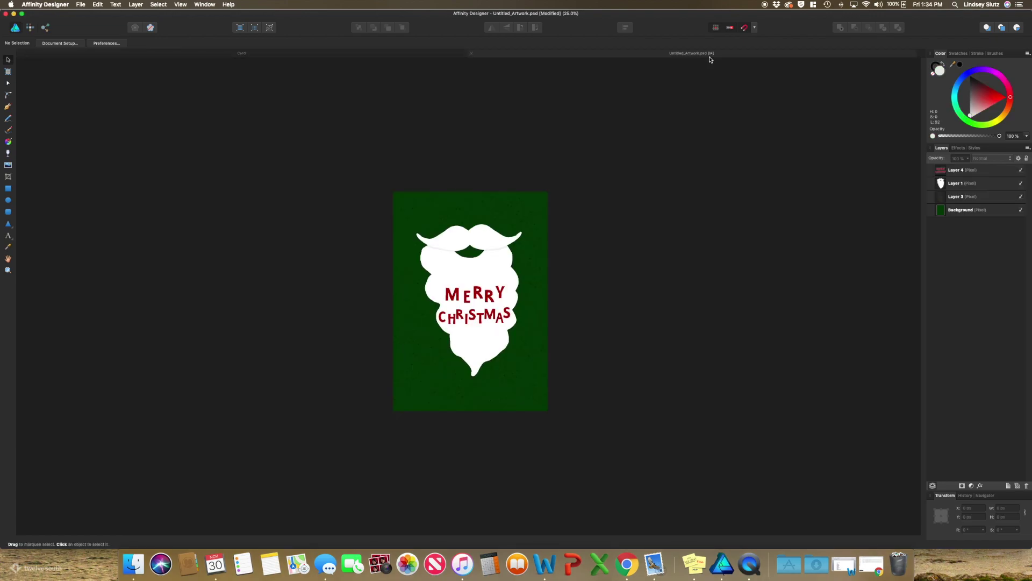
pyautogui.moveTo(302, 105); pyautogui.dragTo(617, 463)
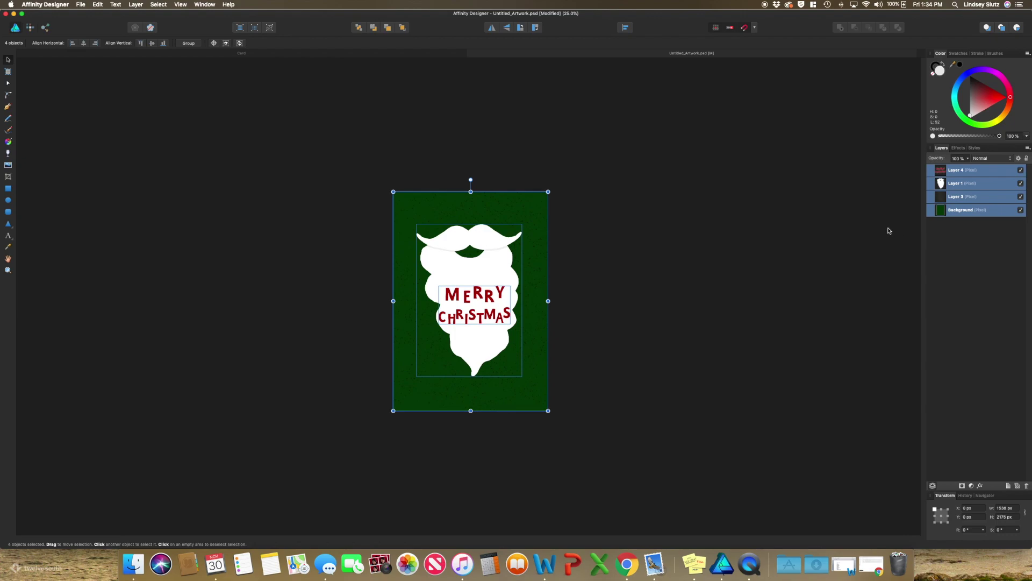
pyautogui.press('super+g')
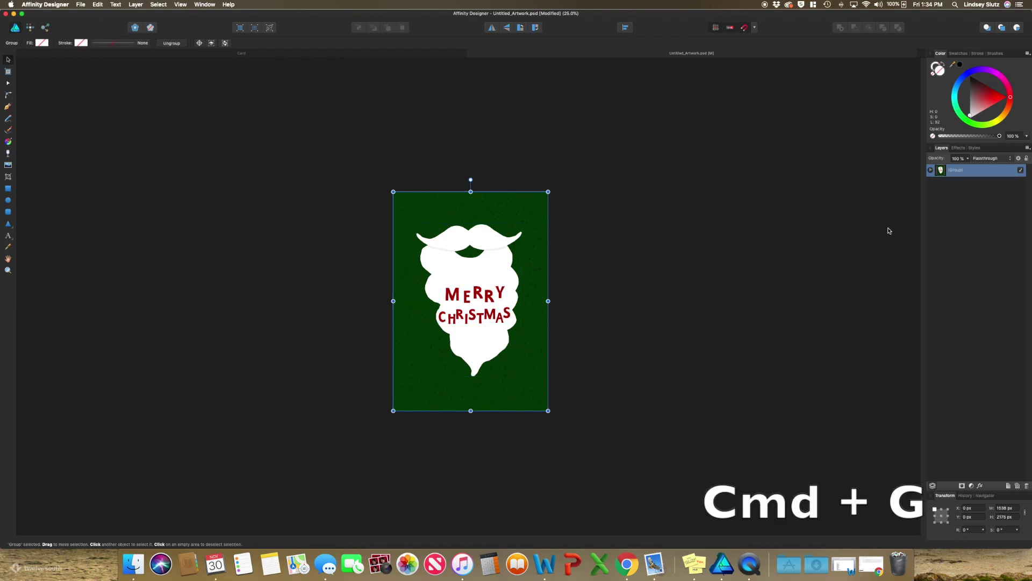
pyautogui.rightClick(476, 325)
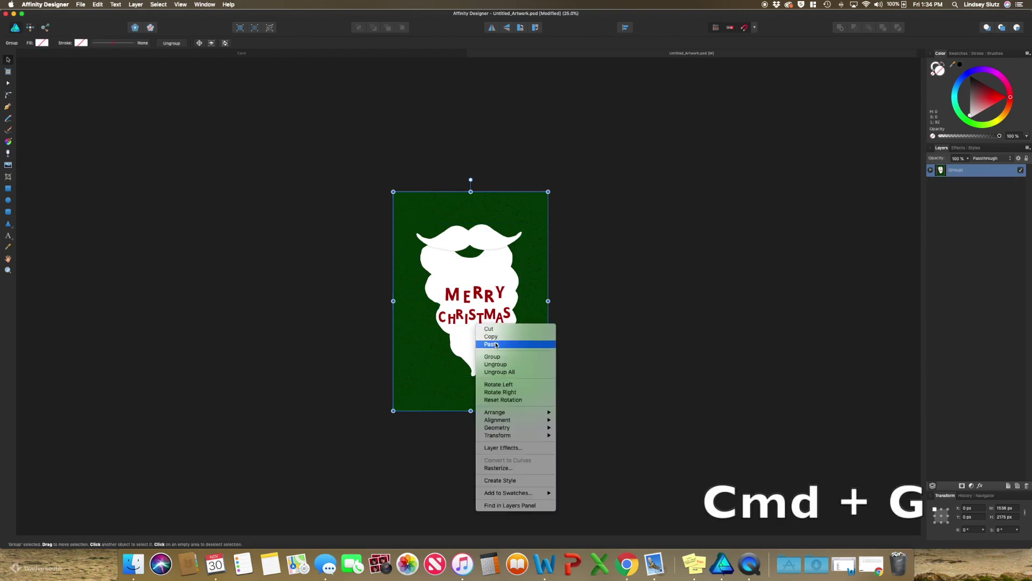
pyautogui.click(571, 325)
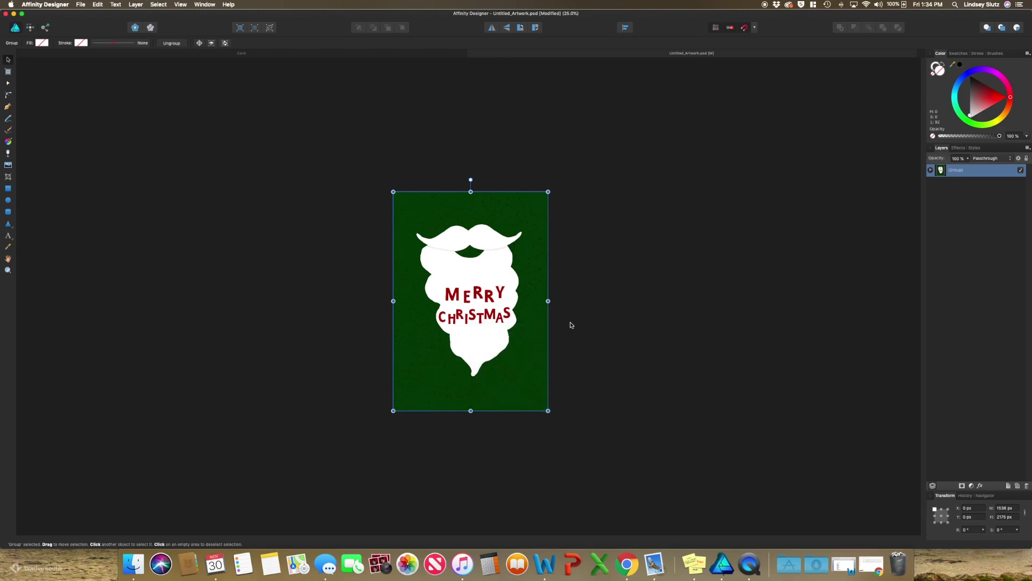
# Step: Copy the Santa-beard artwork group and switch to the Card document
pyautogui.press('super+c')
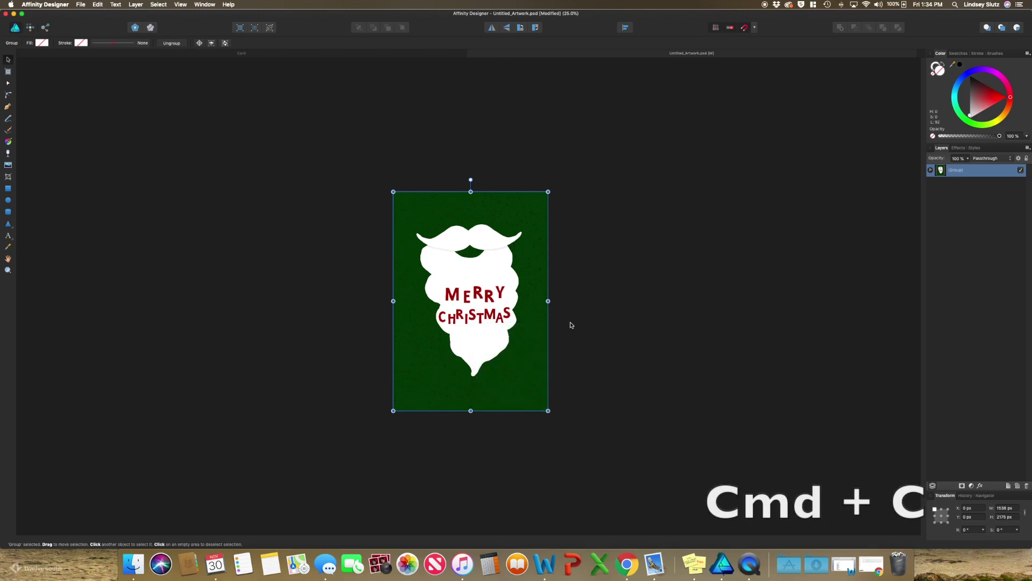
pyautogui.click(98, 4)
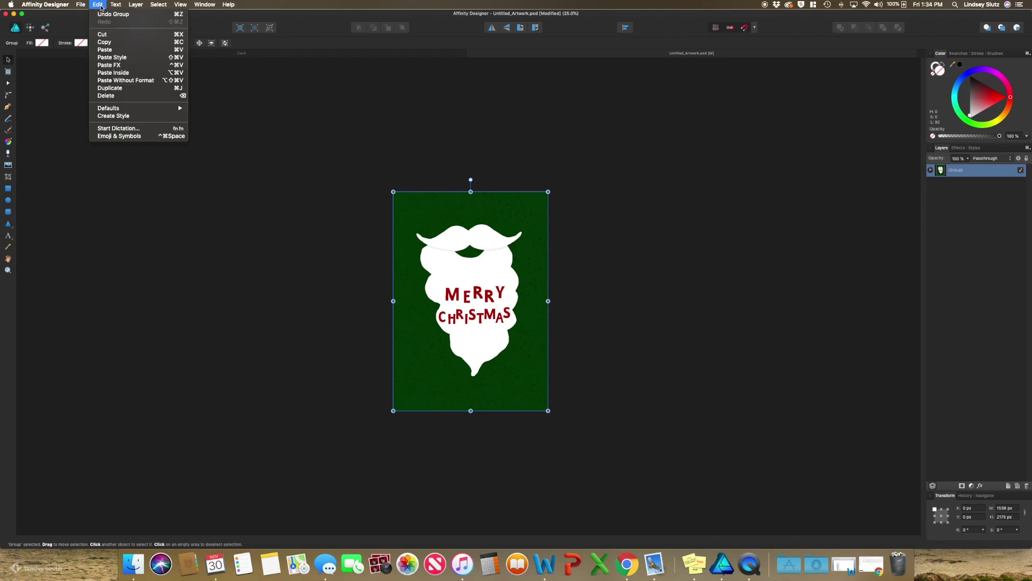
pyautogui.click(290, 46)
pyautogui.click(293, 60)
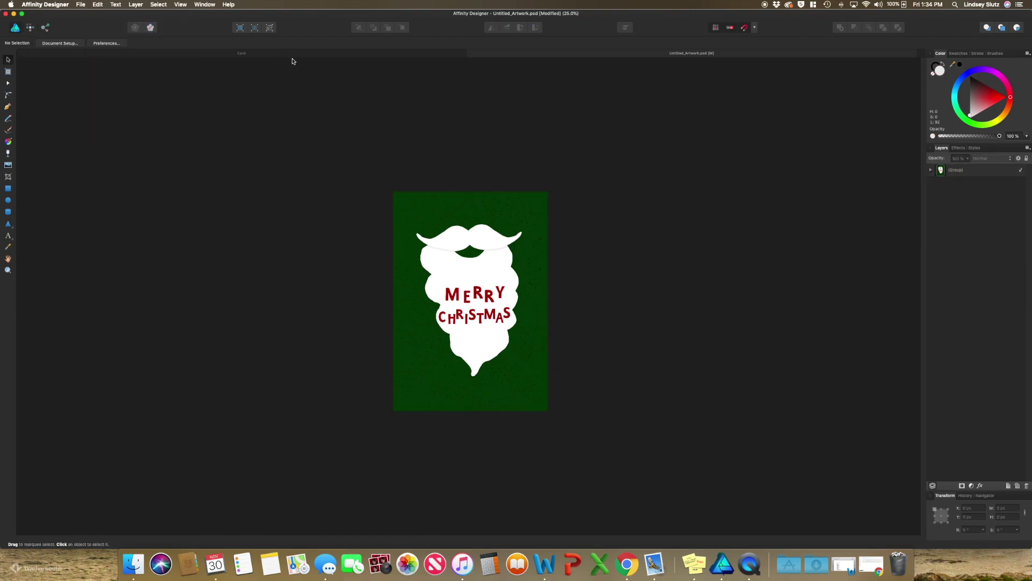
pyautogui.click(293, 55)
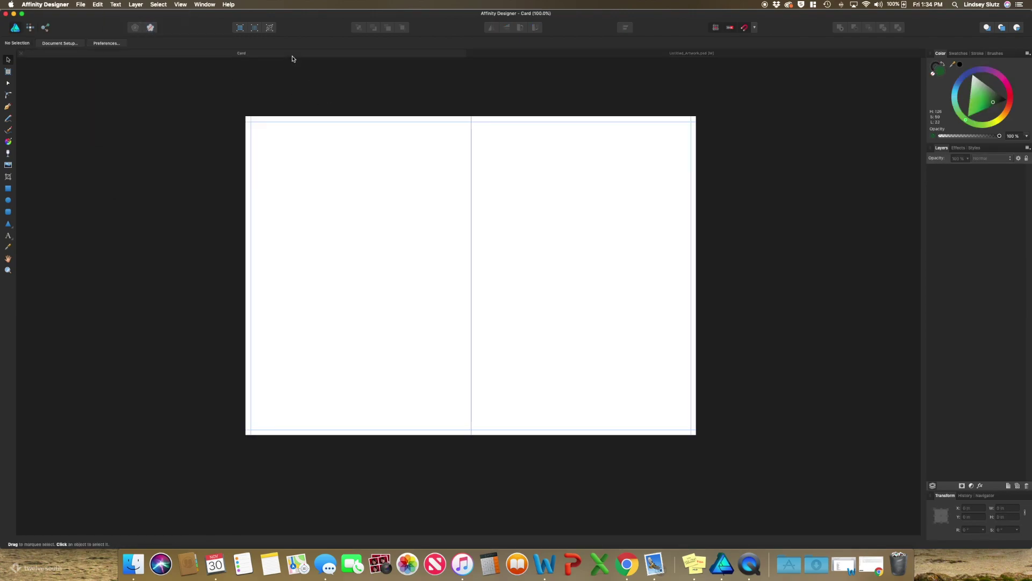
# Step: Paste the Santa artwork group into Card and drag it onto the right-hand panel
pyautogui.press('cmd+v')
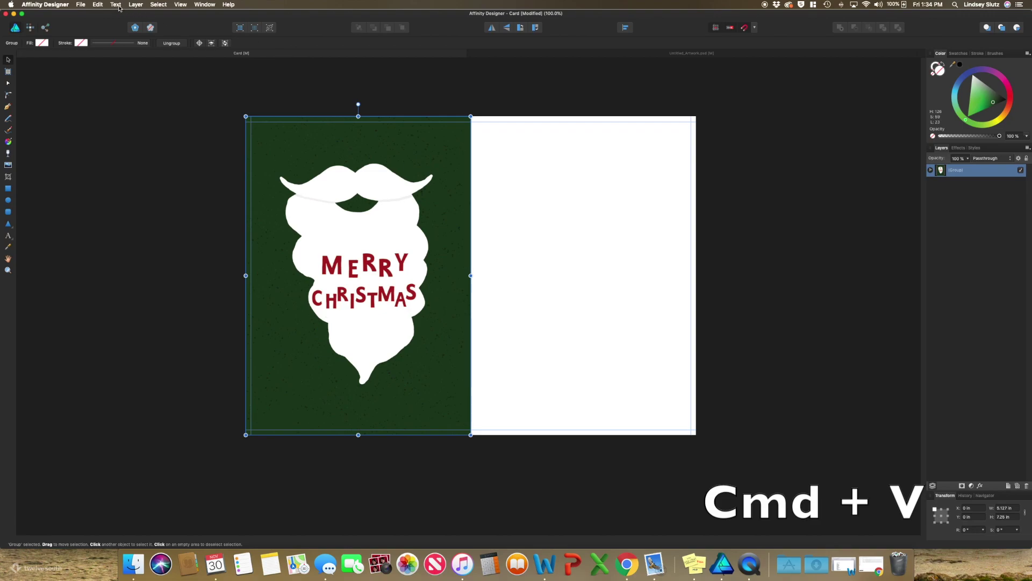
pyautogui.click(98, 5)
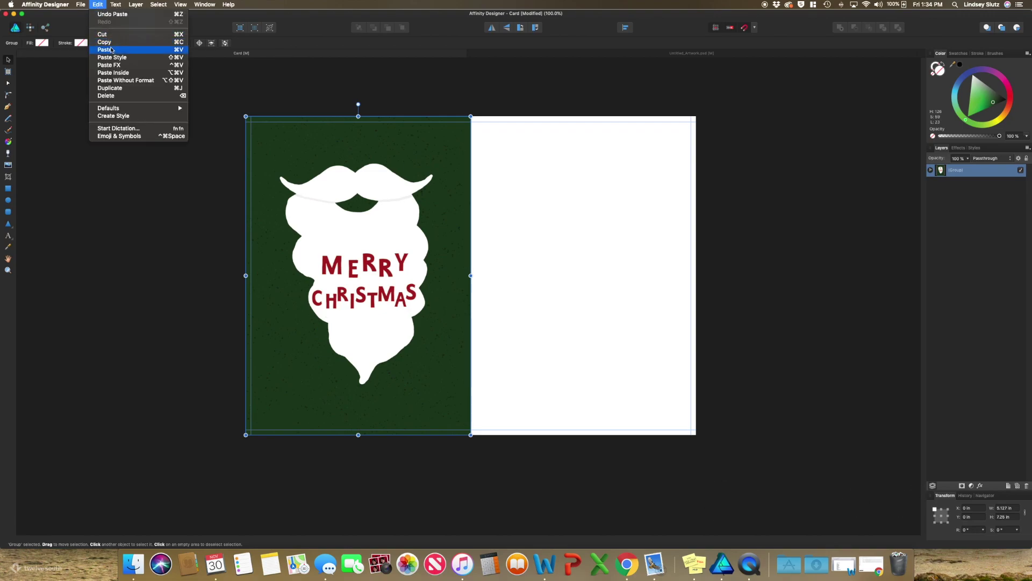
pyautogui.click(522, 241)
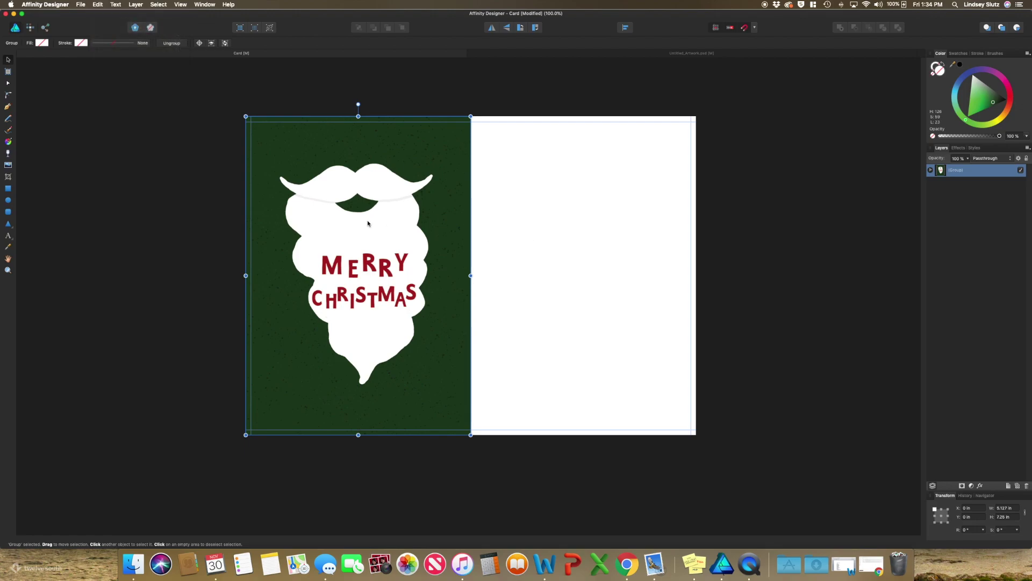
pyautogui.moveTo(368, 223); pyautogui.dragTo(592, 228)
pyautogui.click(749, 248)
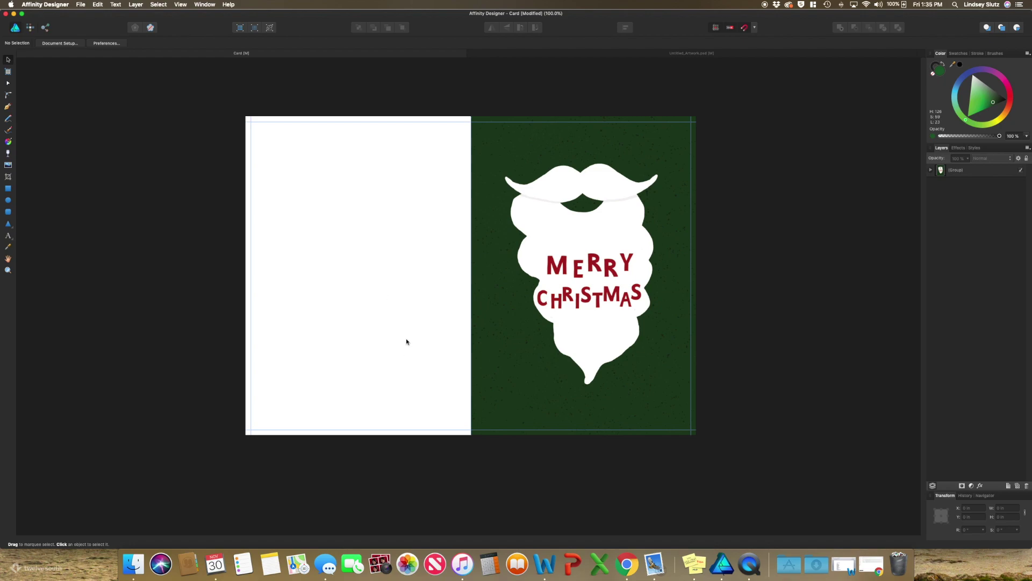
# Step: Ungroup the pasted beard artwork into its separate layers
pyautogui.click(603, 324)
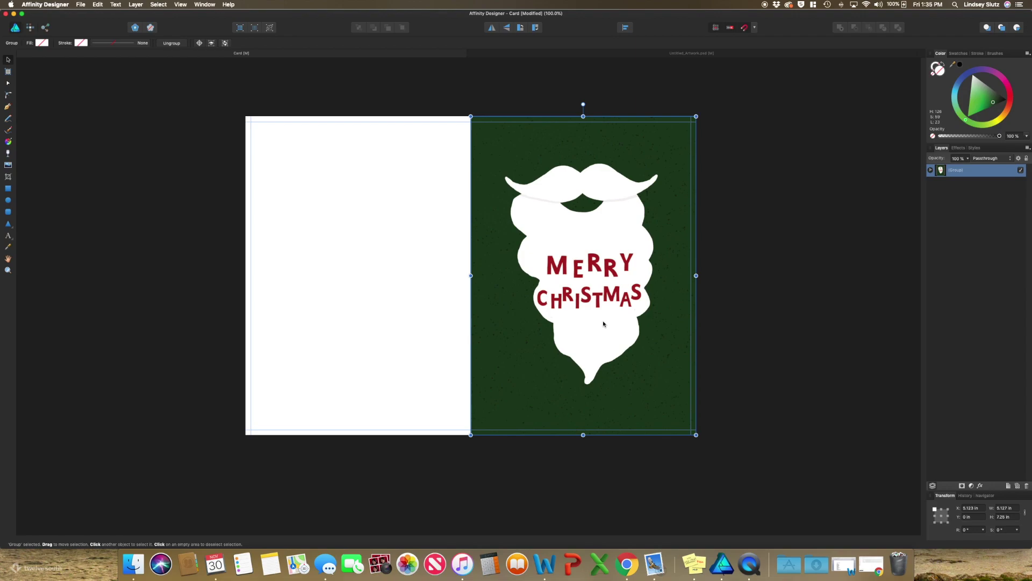
pyautogui.rightClick(603, 324)
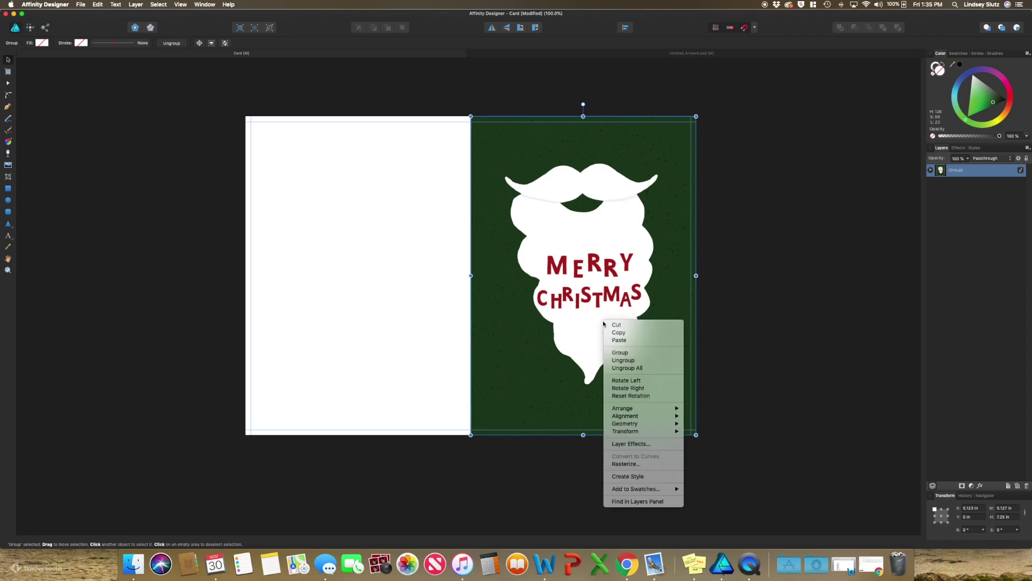
pyautogui.click(623, 360)
pyautogui.click(1006, 291)
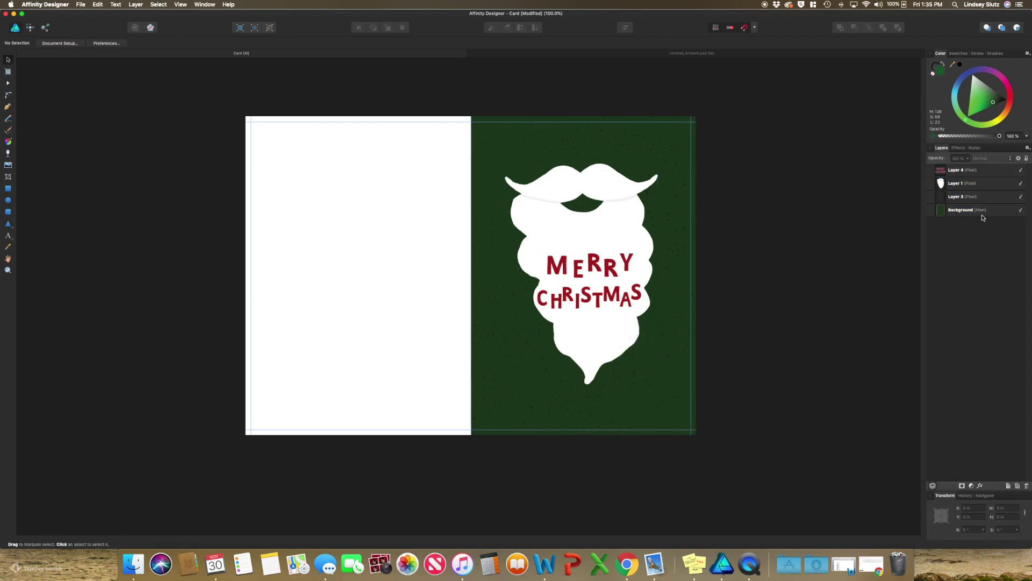
# Step: Select the beard and MERRY CHRISTMAS text layers, nudge them into position, then deselect
pyautogui.click(965, 187)
pyautogui.keyDown('shift'); pyautogui.click(965, 171); pyautogui.keyUp('shift')
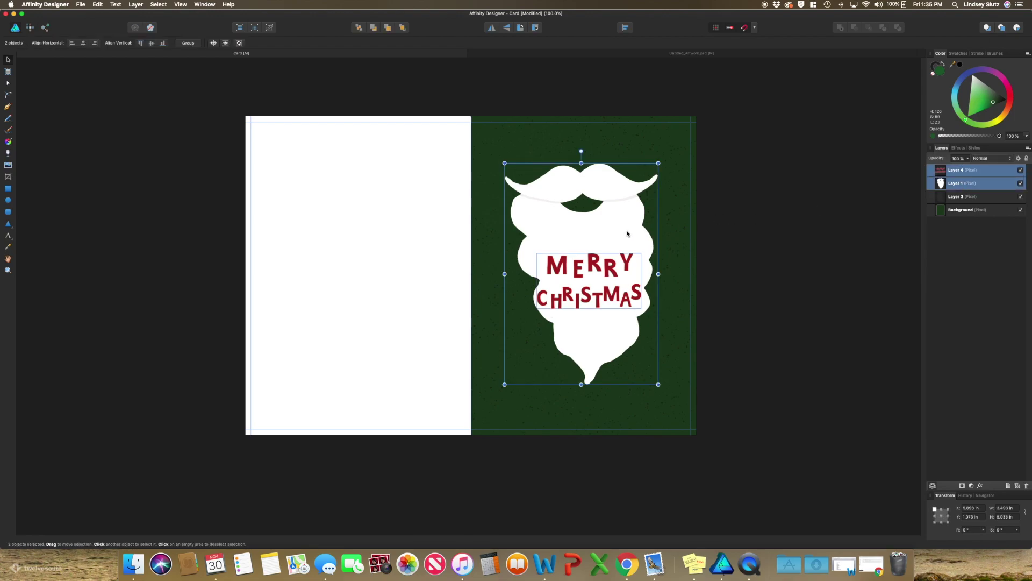
pyautogui.moveTo(627, 233); pyautogui.dragTo(627, 233)
pyautogui.click(777, 301)
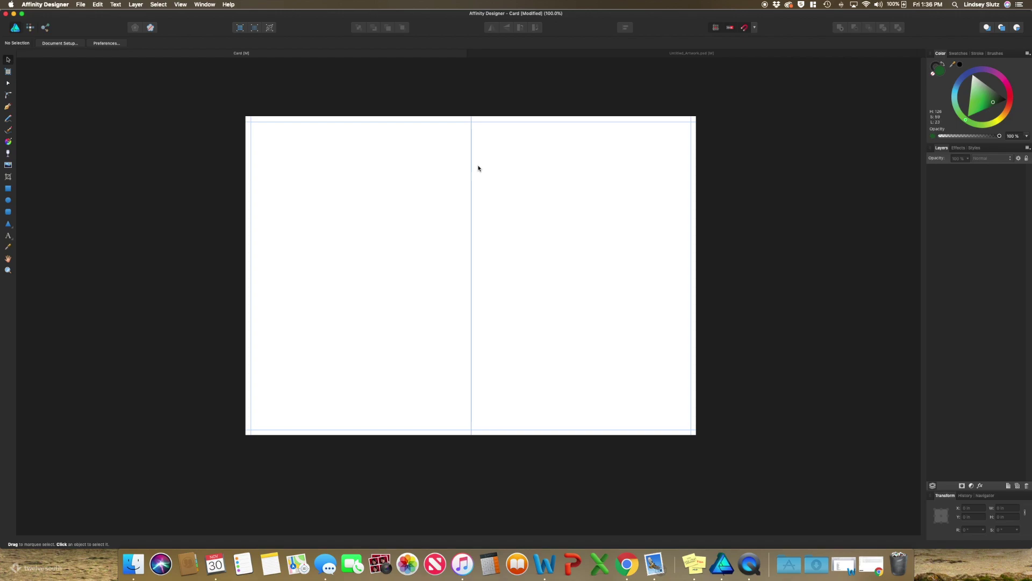
# Step: Draw a dark green rectangle covering the card's right-hand panel
pyautogui.click(8, 190)
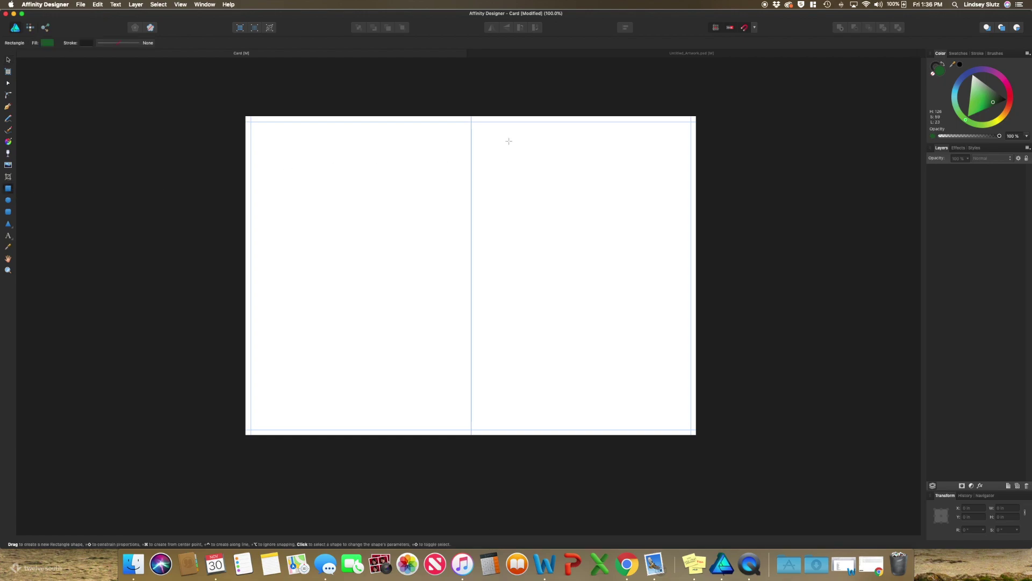
pyautogui.moveTo(471, 112); pyautogui.dragTo(704, 443)
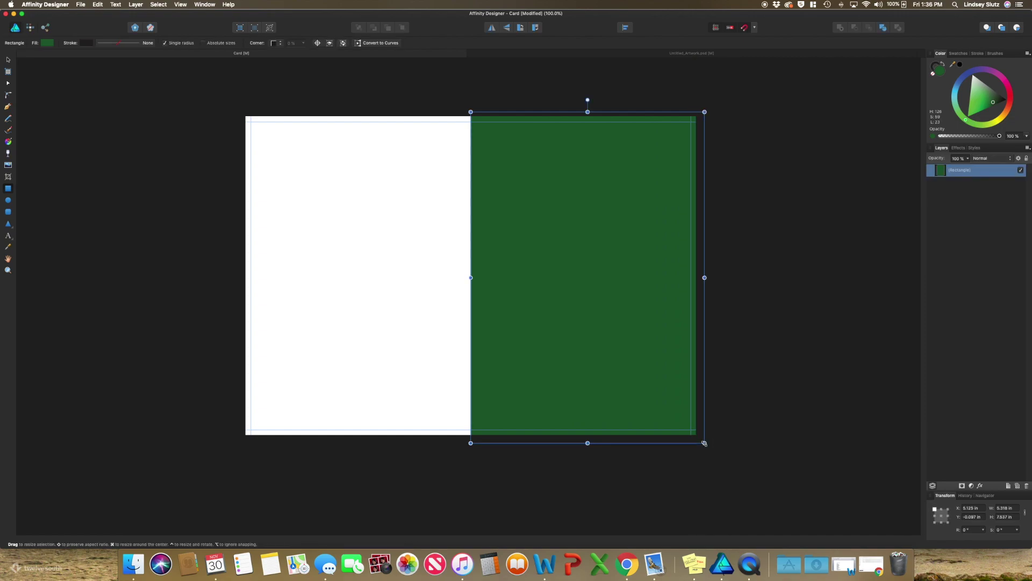
pyautogui.click(936, 67)
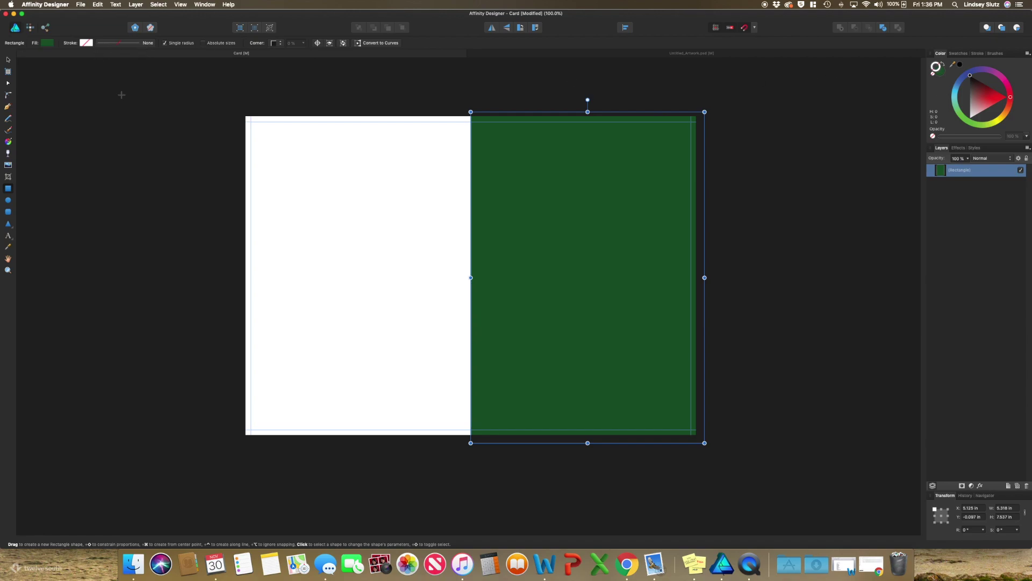
pyautogui.press('v')
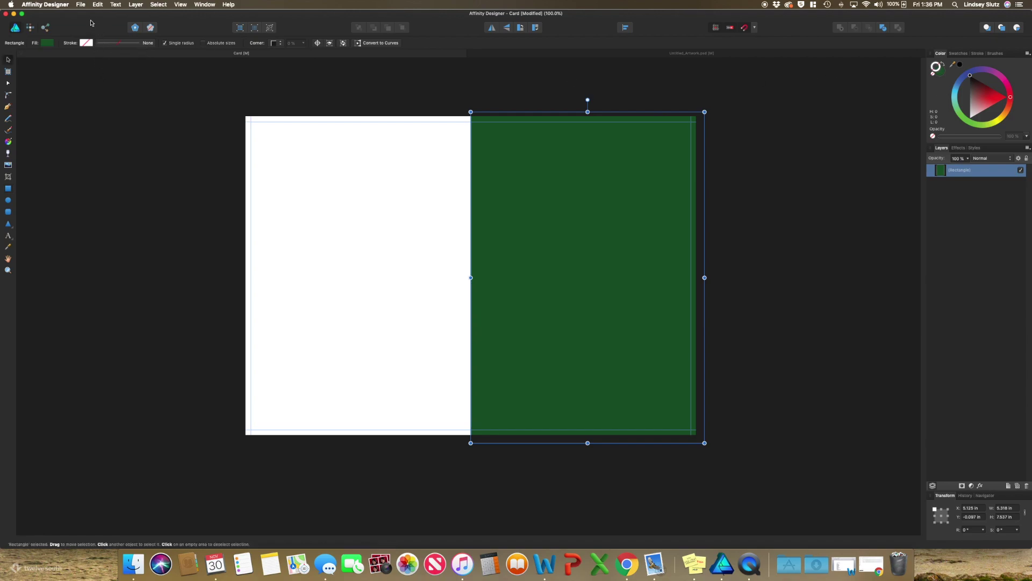
pyautogui.click(80, 5)
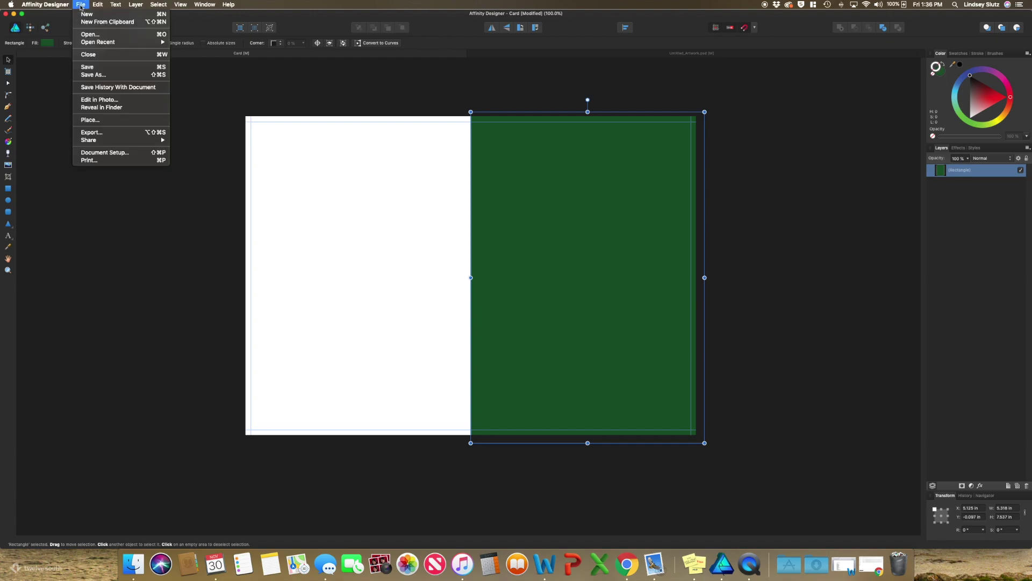
# Step: Place christmas1.png, christmas2.png and christmas3.png into the card together
pyautogui.click(110, 122)
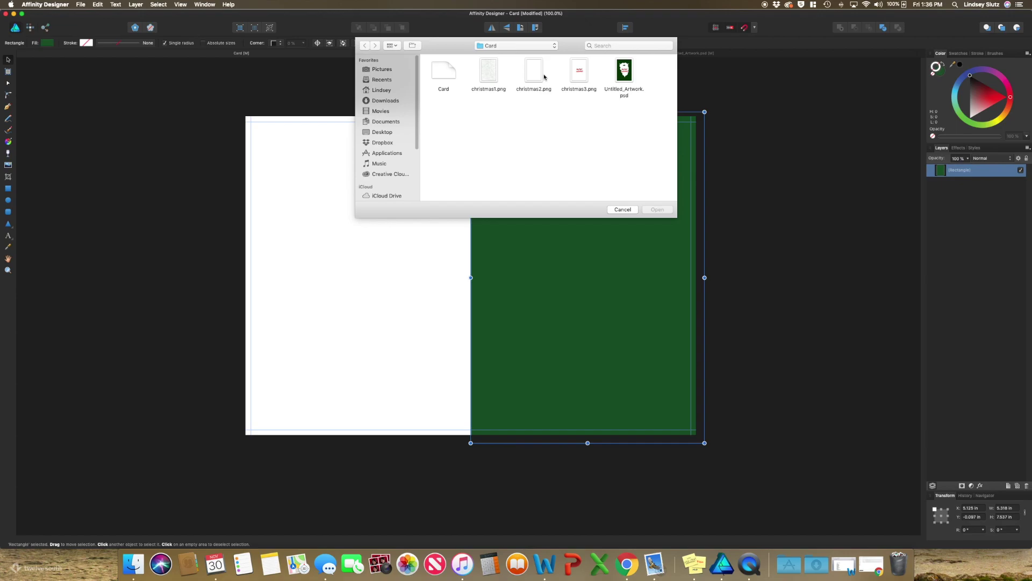
pyautogui.moveTo(486, 108); pyautogui.dragTo(593, 66)
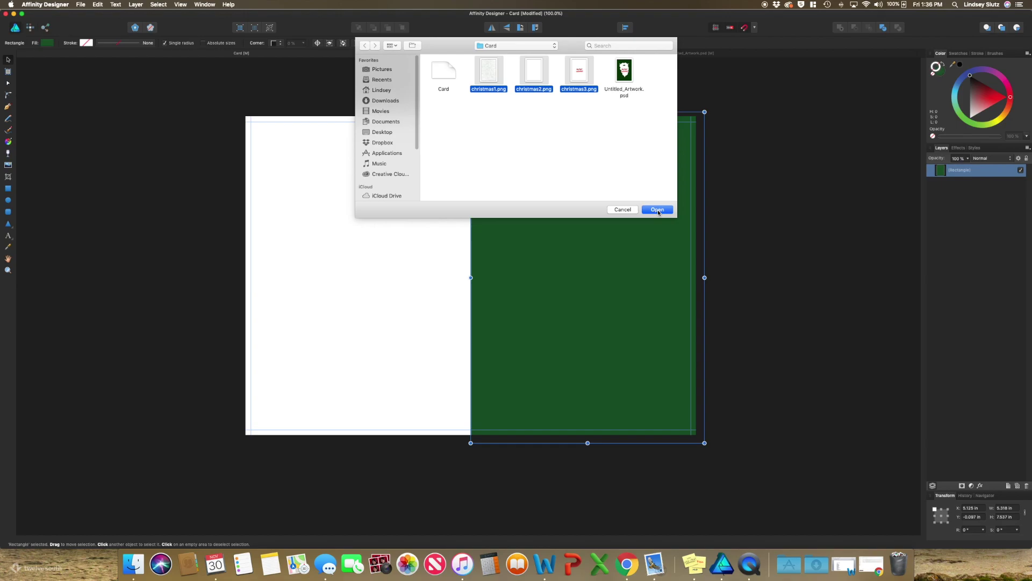
pyautogui.click(658, 210)
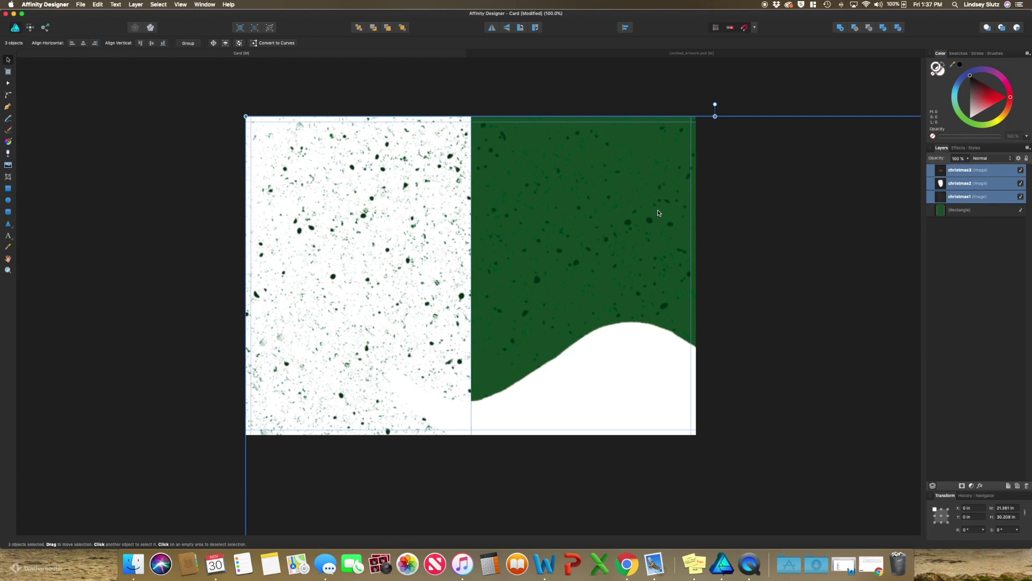
# Step: Move and shrink the three placed images to fit the right panel over the green rectangle
pyautogui.press('super+minus')
pyautogui.press('super+minus')
pyautogui.press('super+minus')
pyautogui.press('super+minus')
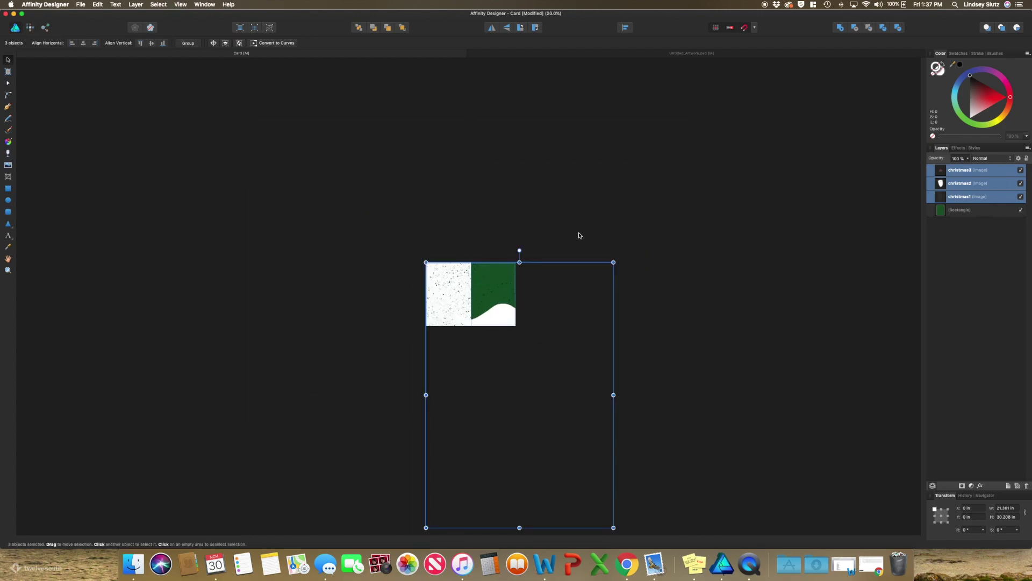
pyautogui.press('super+semicolon')
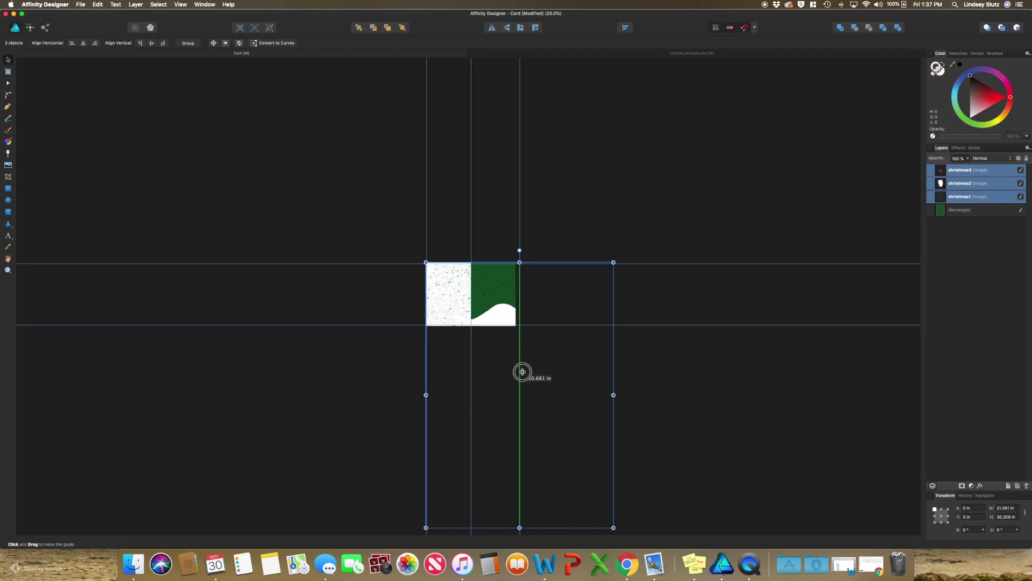
pyautogui.press('super+semicolon')
pyautogui.moveTo(521, 373); pyautogui.dragTo(493, 263)
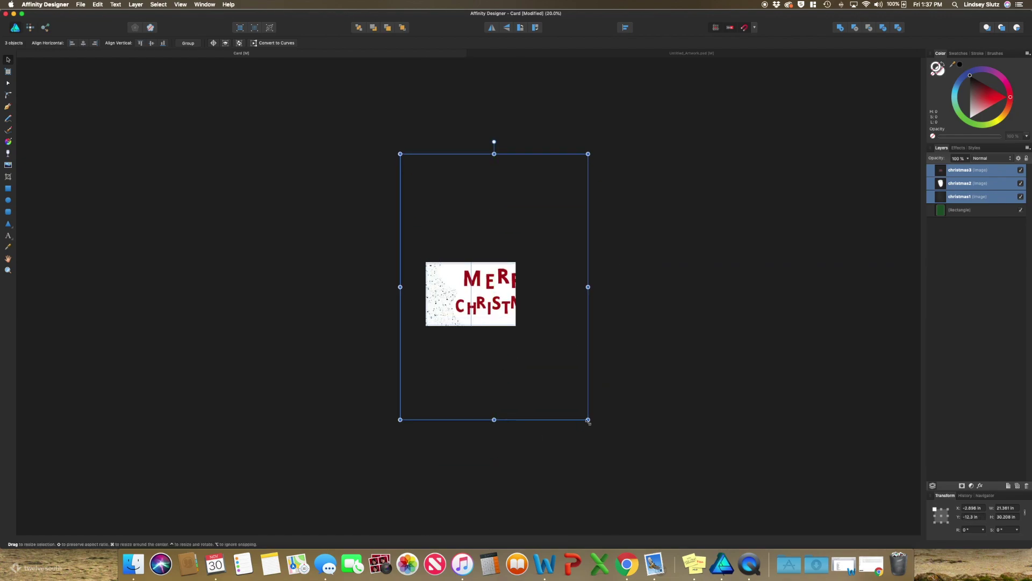
pyautogui.moveTo(589, 419); pyautogui.dragTo(521, 327)
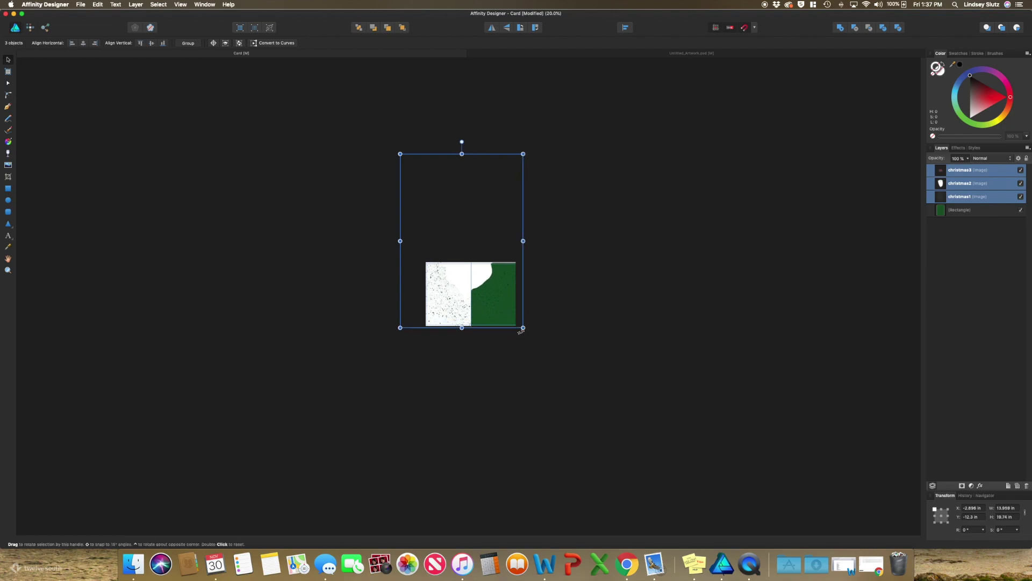
pyautogui.press('super+0')
pyautogui.click(542, 435)
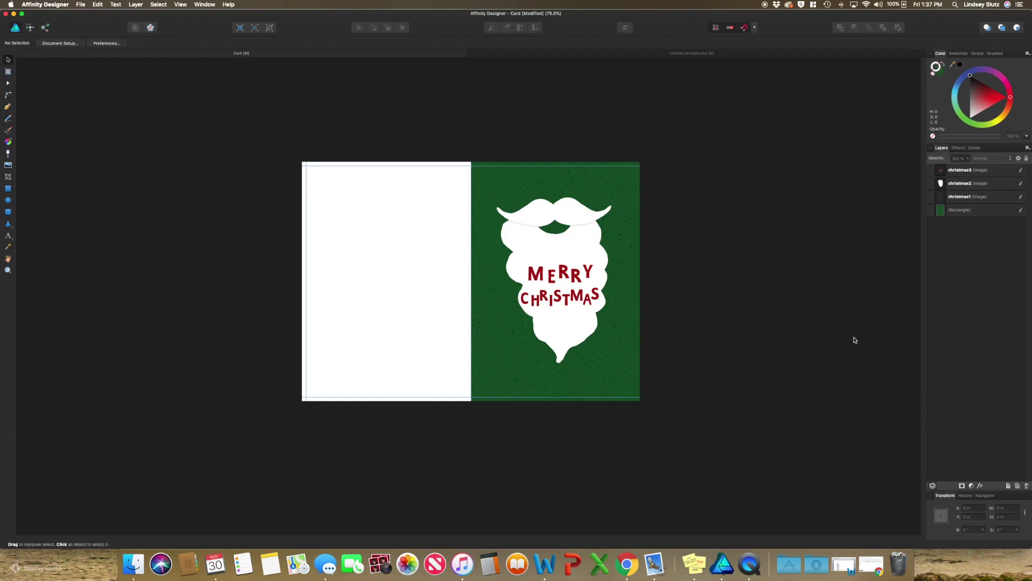
# Step: Nudge the christmas2 beard and christmas3 MERRY CHRISTMAS images slightly lower over the speckled green
pyautogui.click(988, 184)
pyautogui.keyDown('shift'); pyautogui.click(991, 171); pyautogui.keyUp('shift')
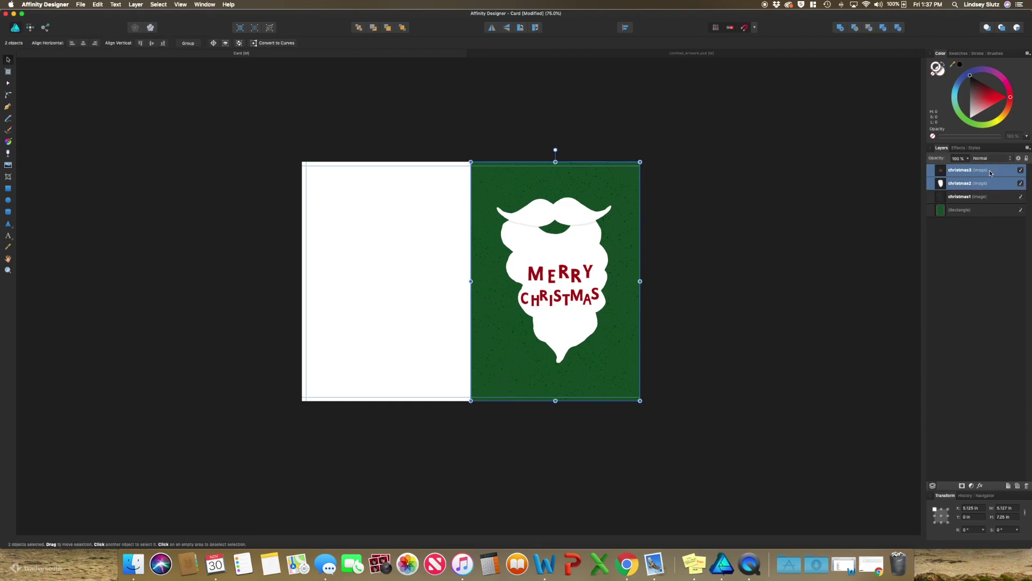
pyautogui.moveTo(564, 258); pyautogui.dragTo(564, 266)
pyautogui.click(685, 287)
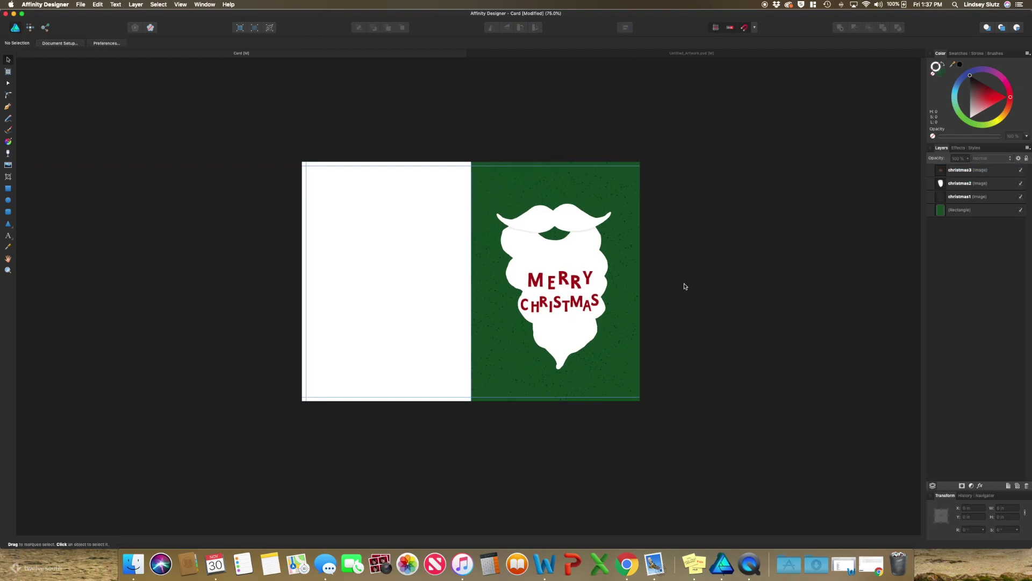